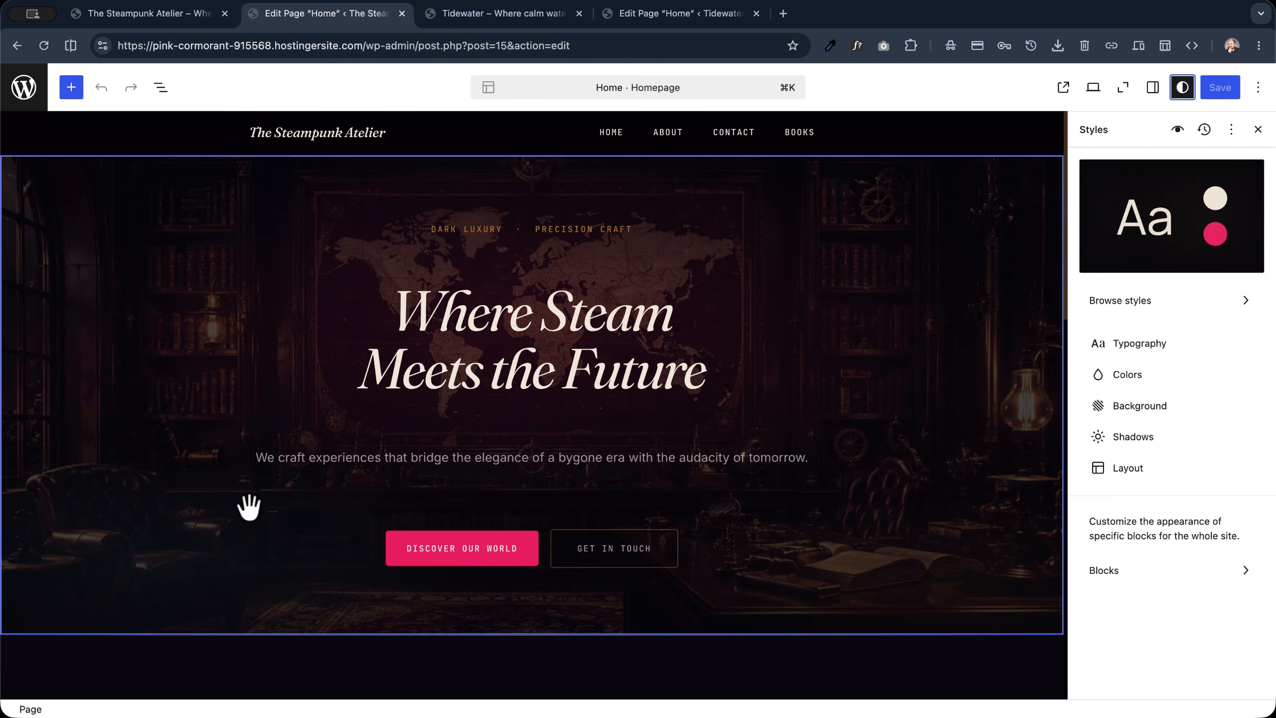
pyautogui.press('super+3')
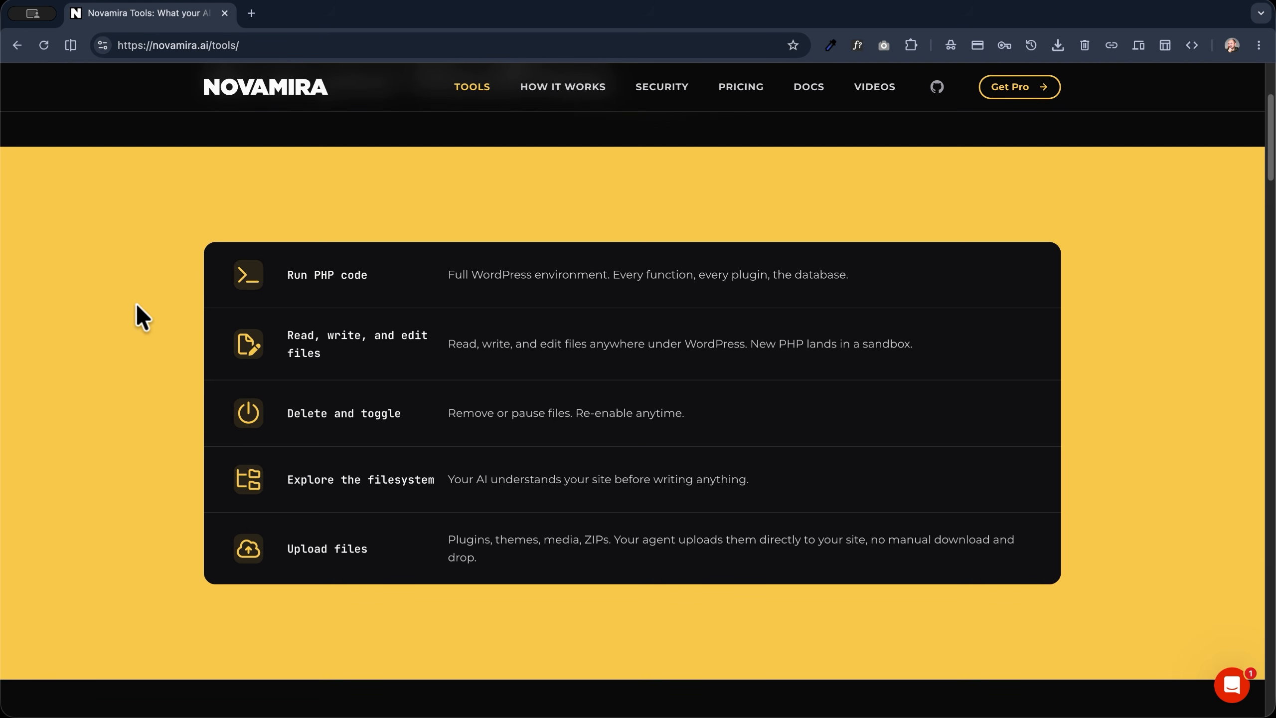
pyautogui.scroll(-10, 146, 285)
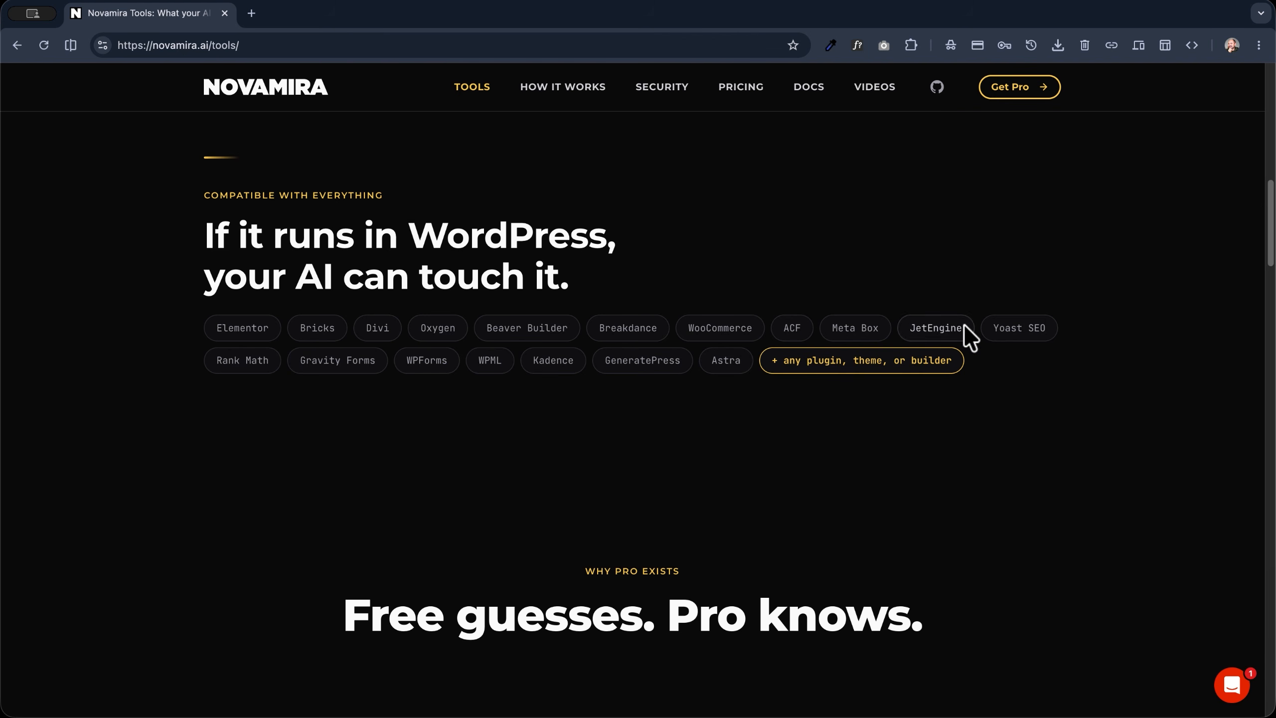
pyautogui.scroll(-1, 780, 319)
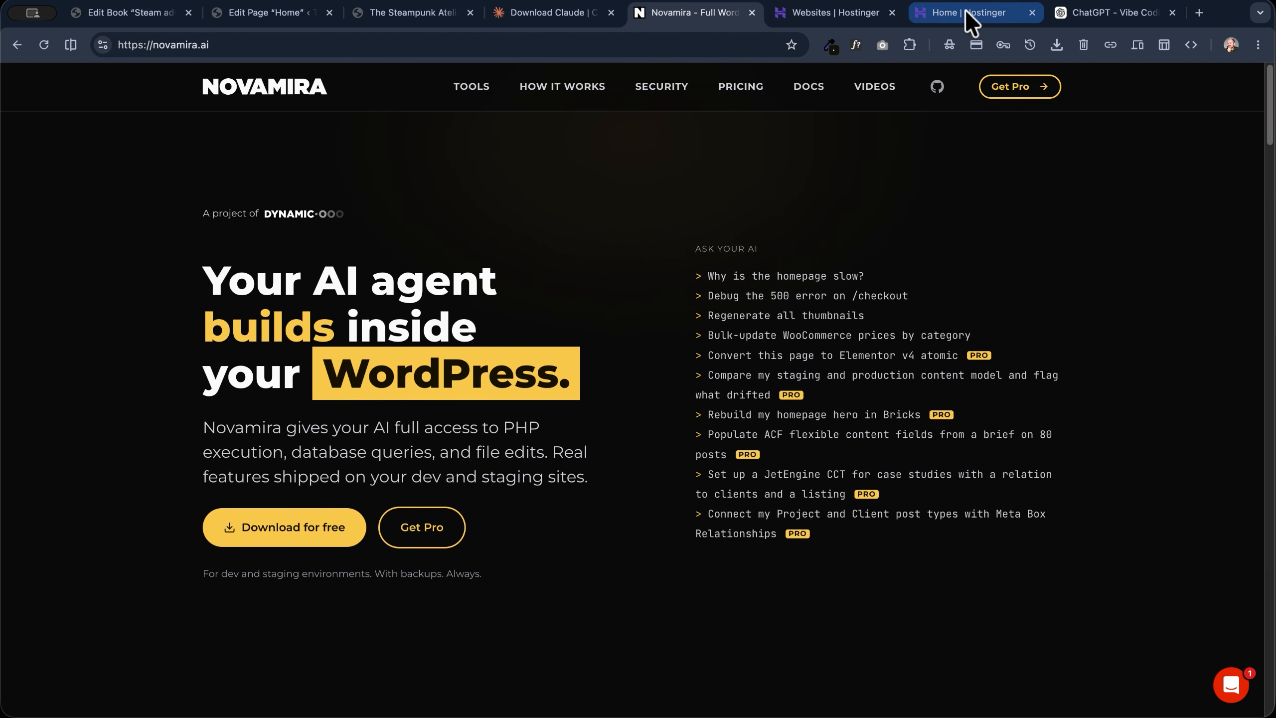
pyautogui.click(971, 20)
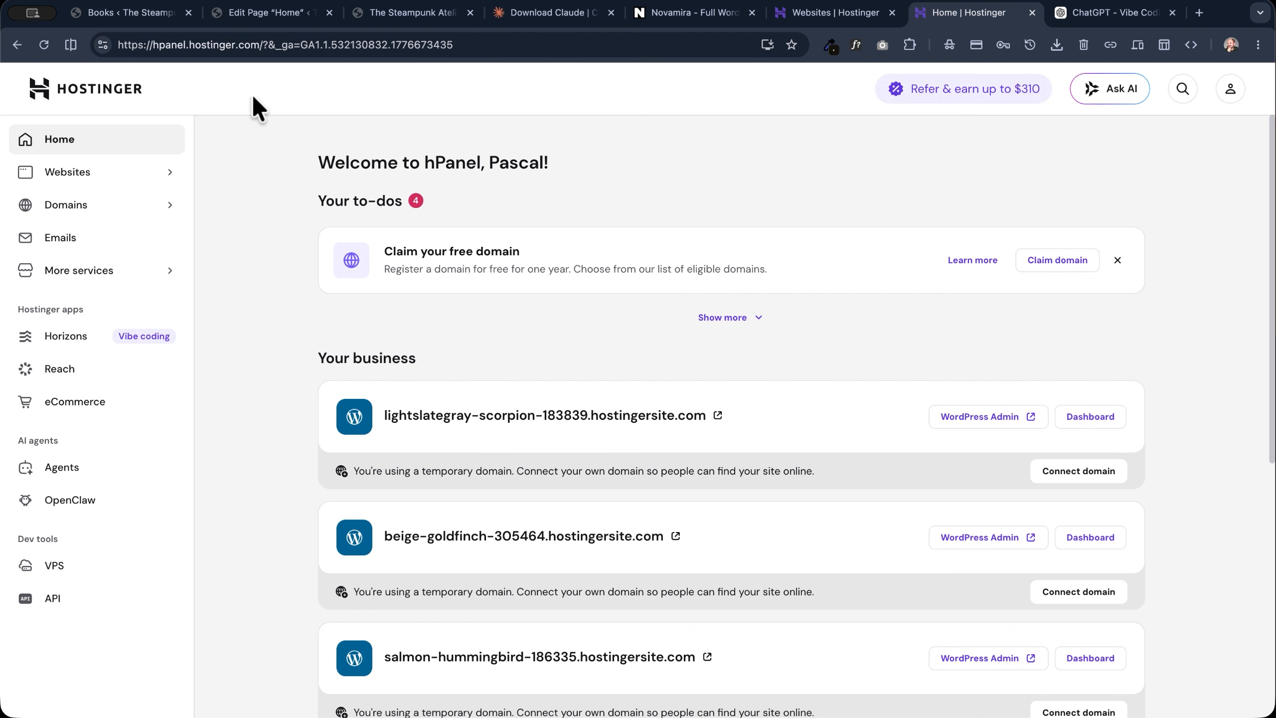
pyautogui.click(125, 12)
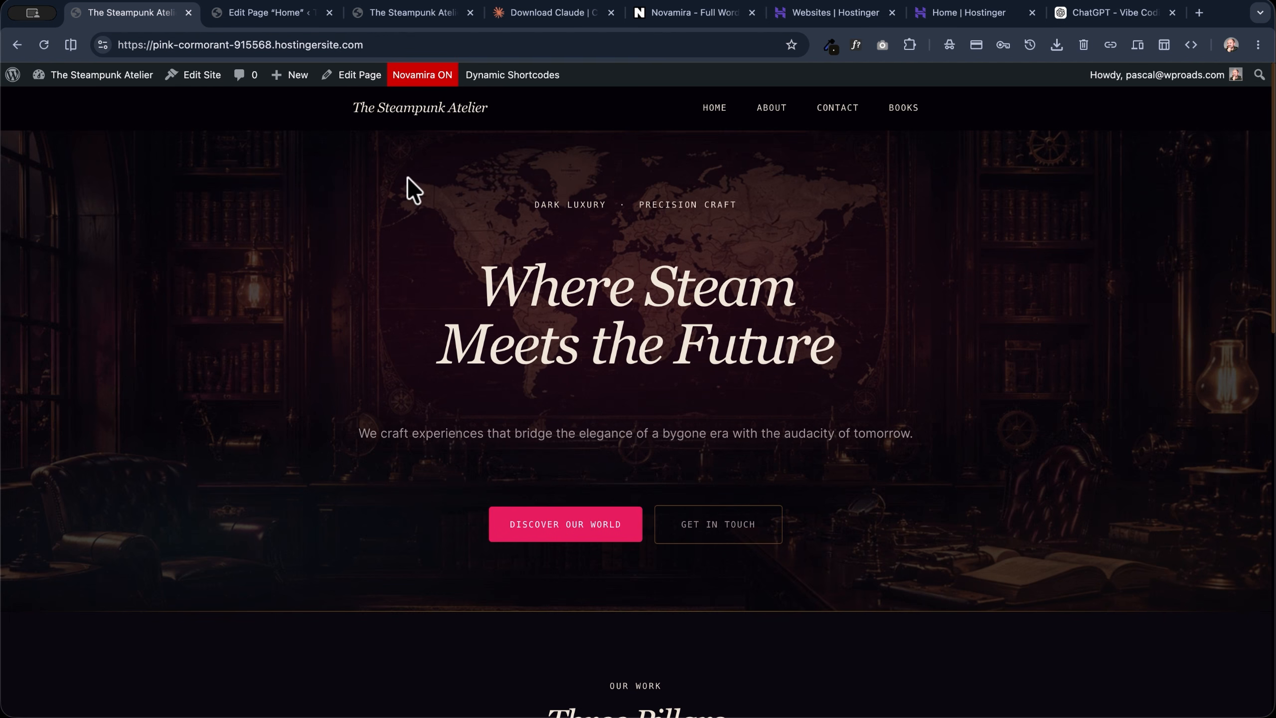
pyautogui.click(550, 12)
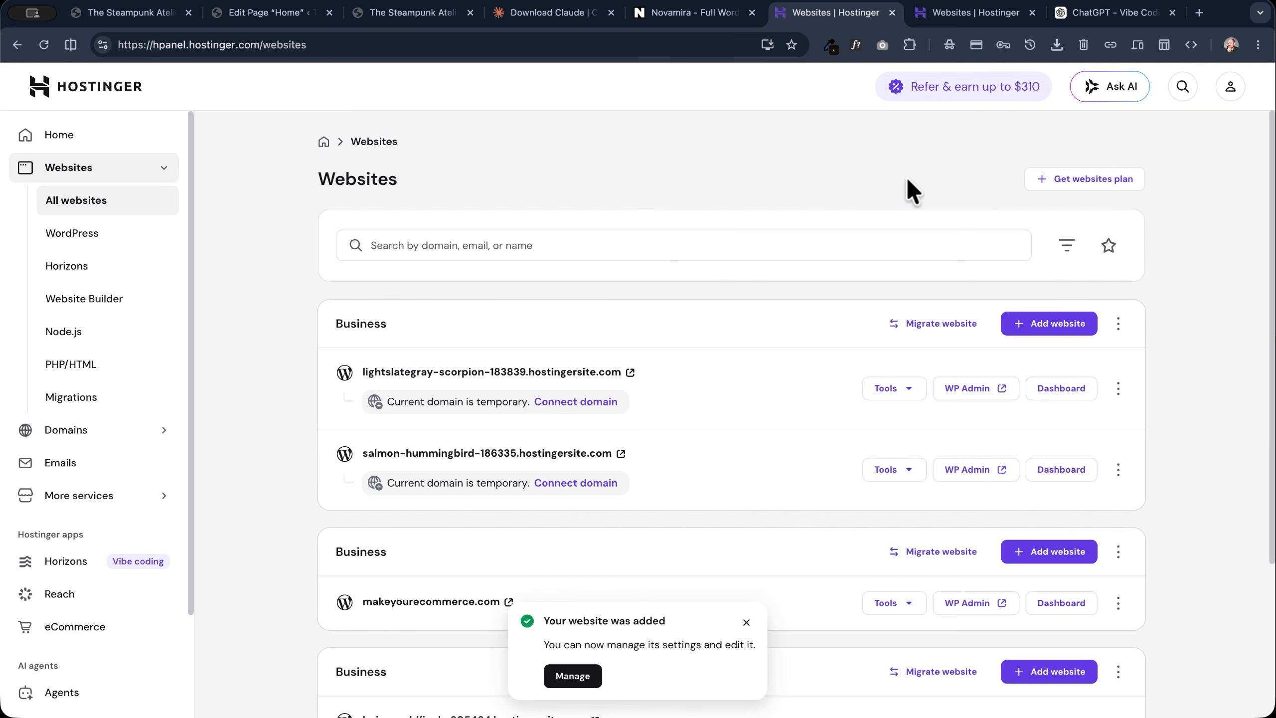
# Step: Add a new WordPress website on Hostinger using a temporary domain, skip the AI site builder and open its WordPress admin
pyautogui.click(1047, 329)
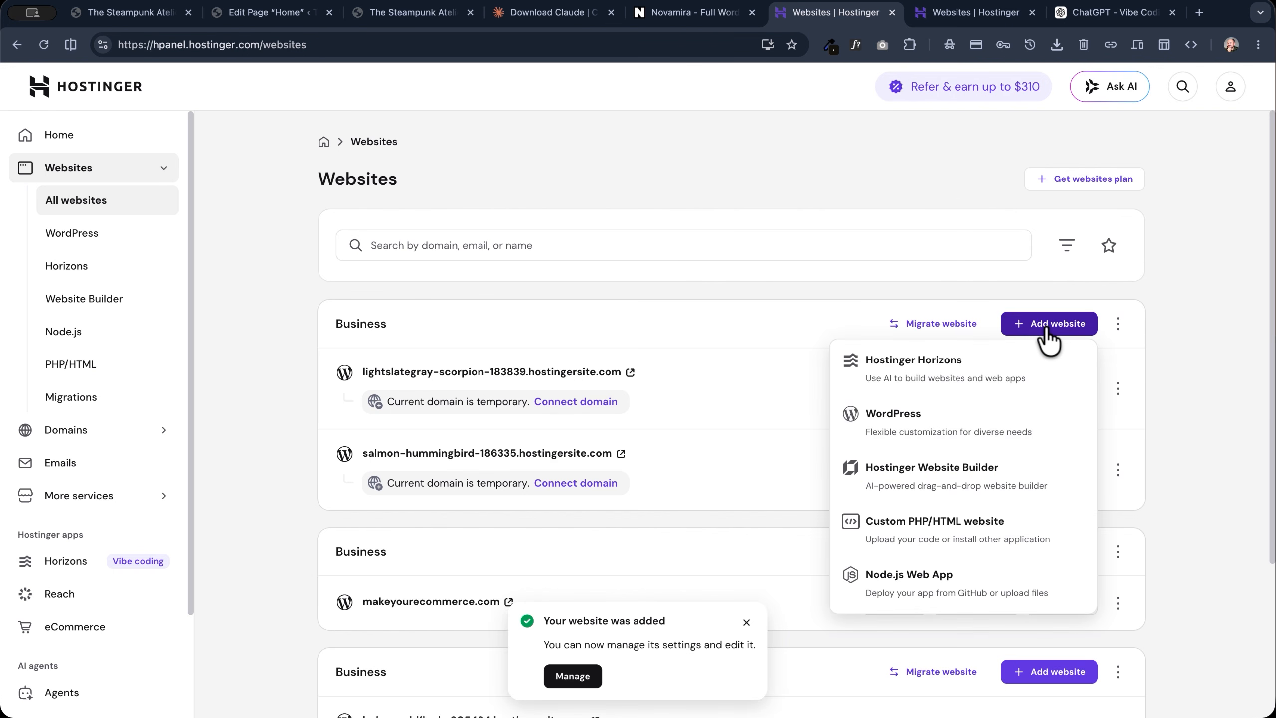
pyautogui.click(966, 420)
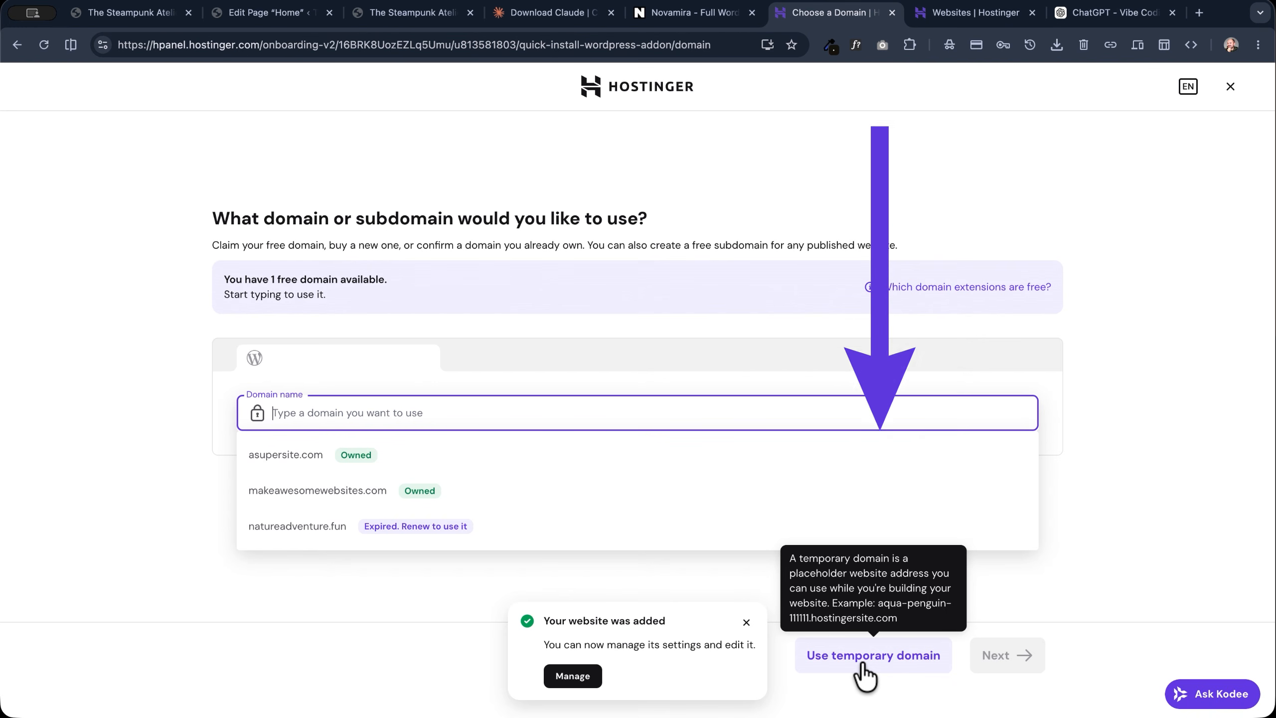
pyautogui.click(863, 668)
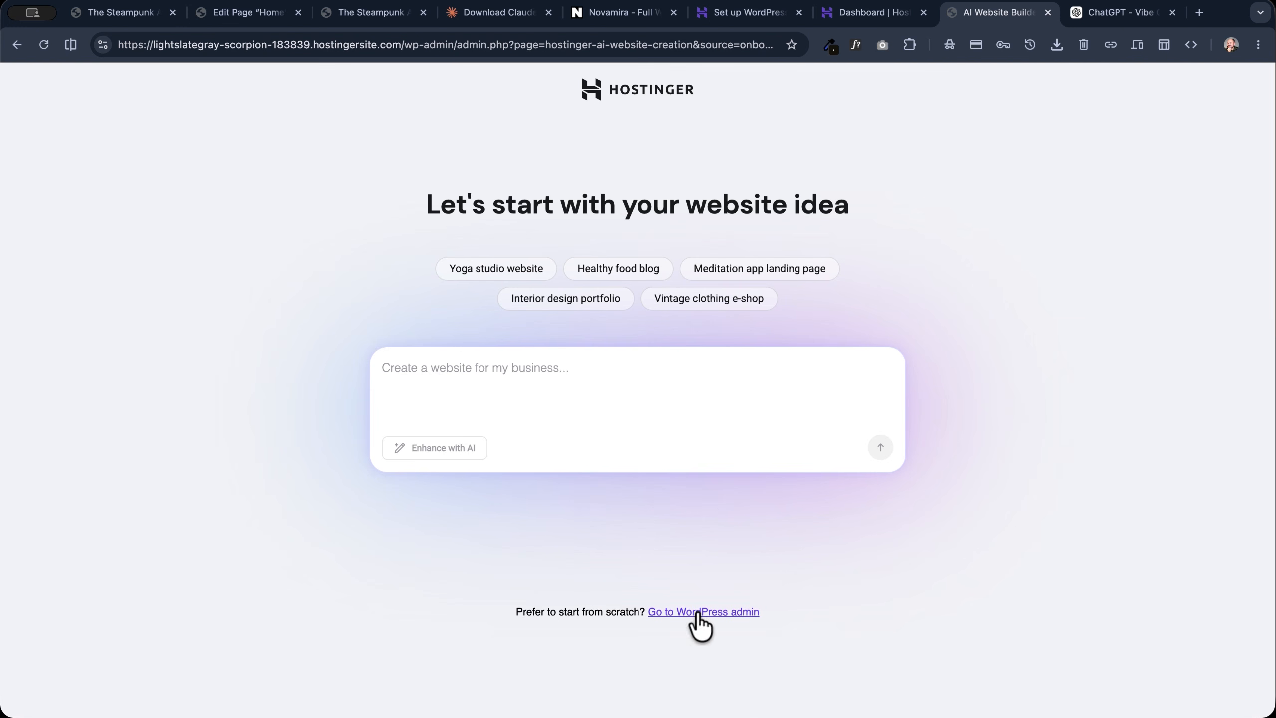
pyautogui.click(697, 612)
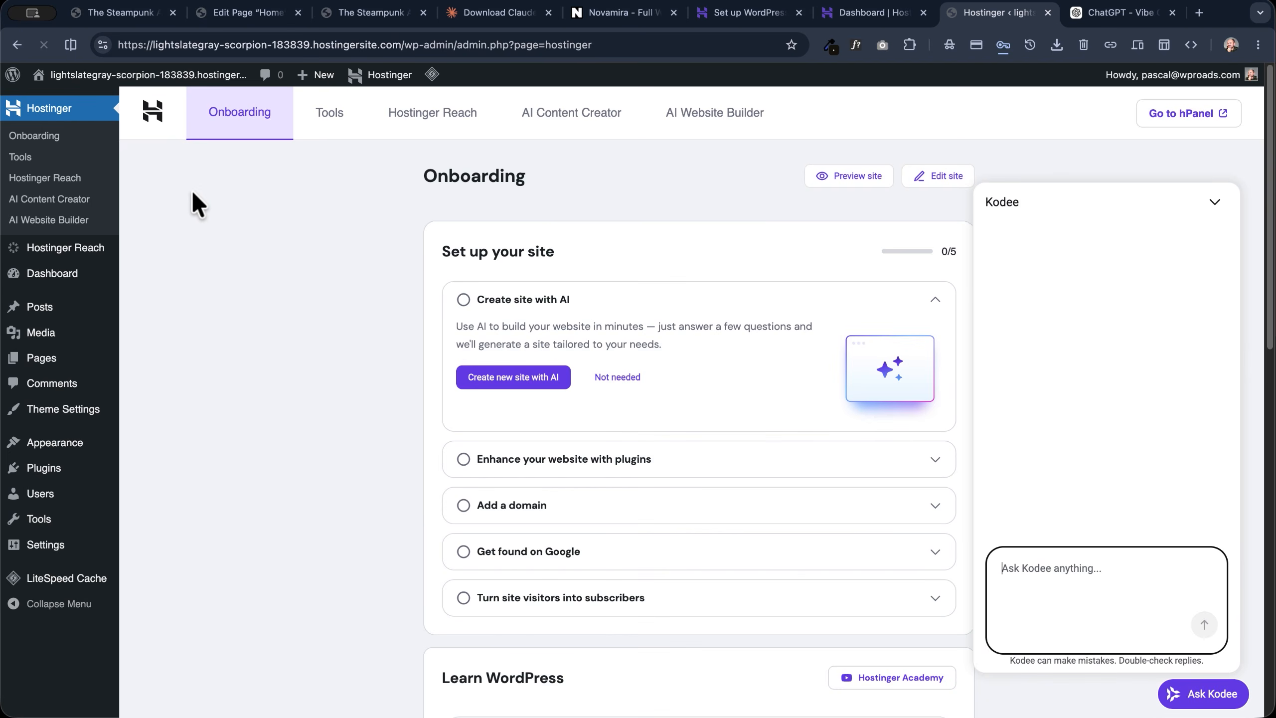
# Step: Deactivate all preinstalled plugins on the new site in bulk
pyautogui.click(31, 470)
pyautogui.click(153, 211)
pyautogui.click(166, 180)
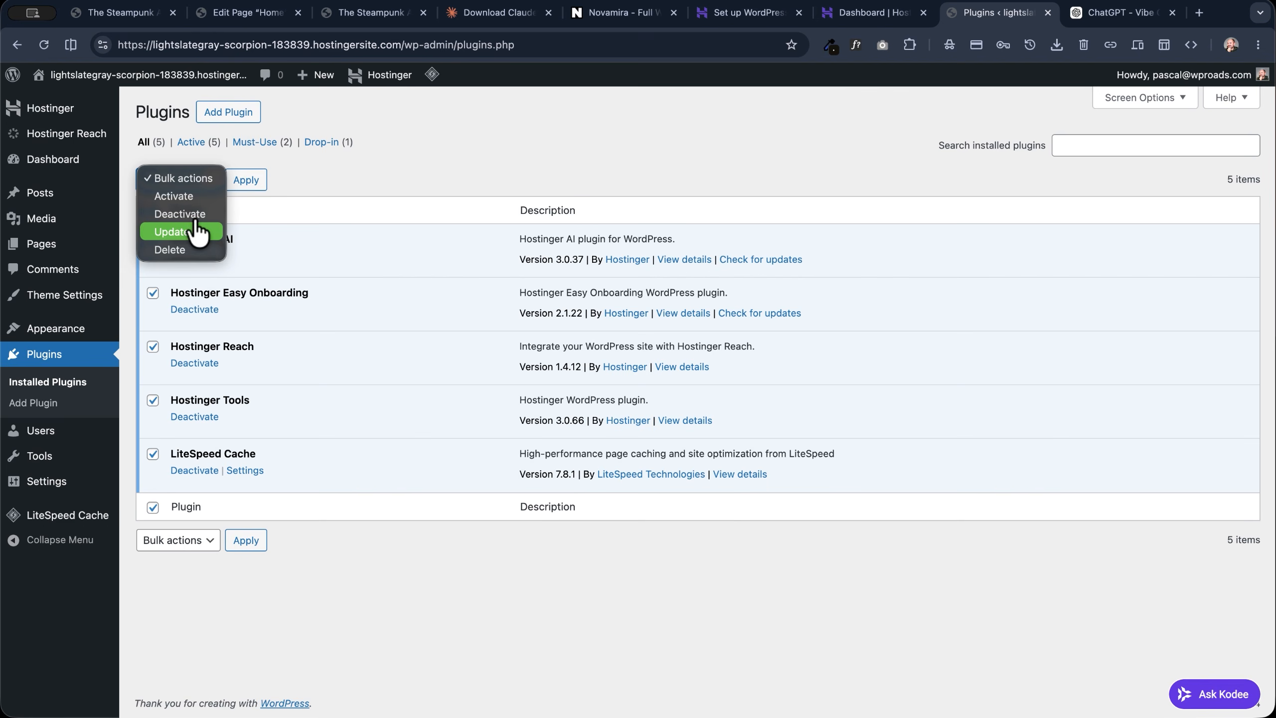
pyautogui.click(195, 217)
pyautogui.click(246, 181)
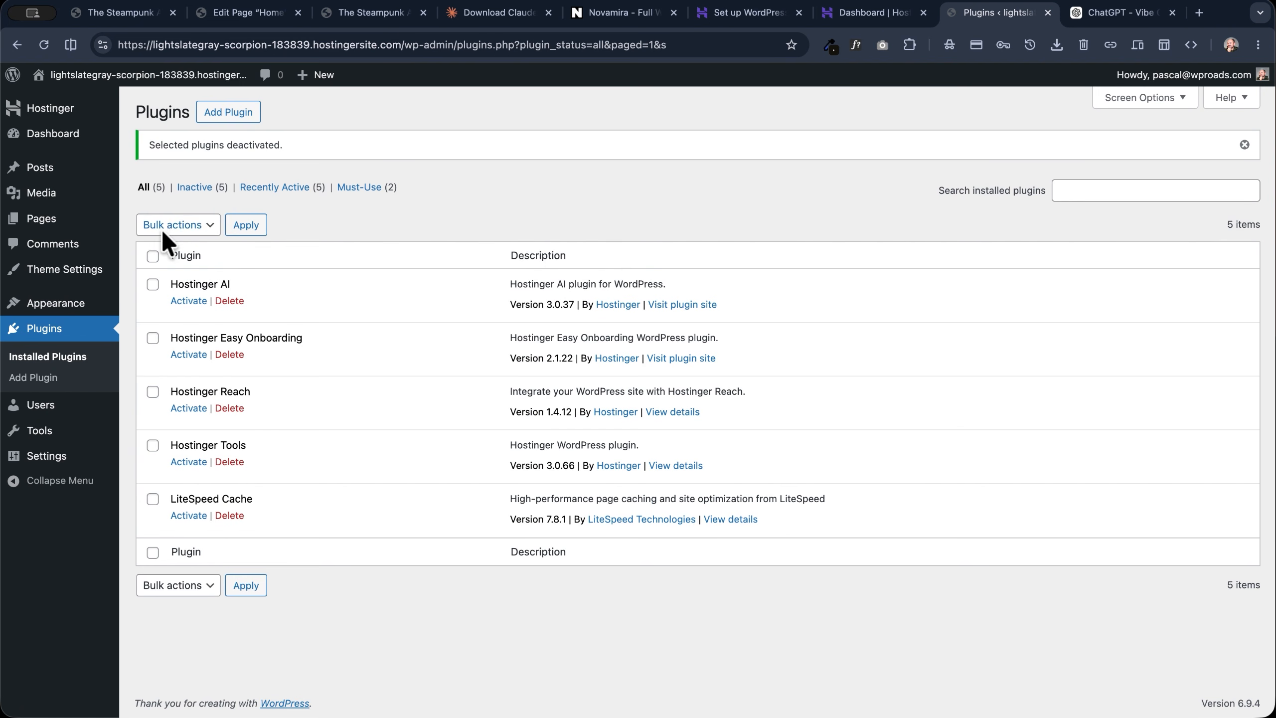
# Step: Delete all the inactive plugins in bulk, including the Hostinger plugins and LiteSpeed Cache, and confirm the deletion
pyautogui.click(153, 257)
pyautogui.click(164, 228)
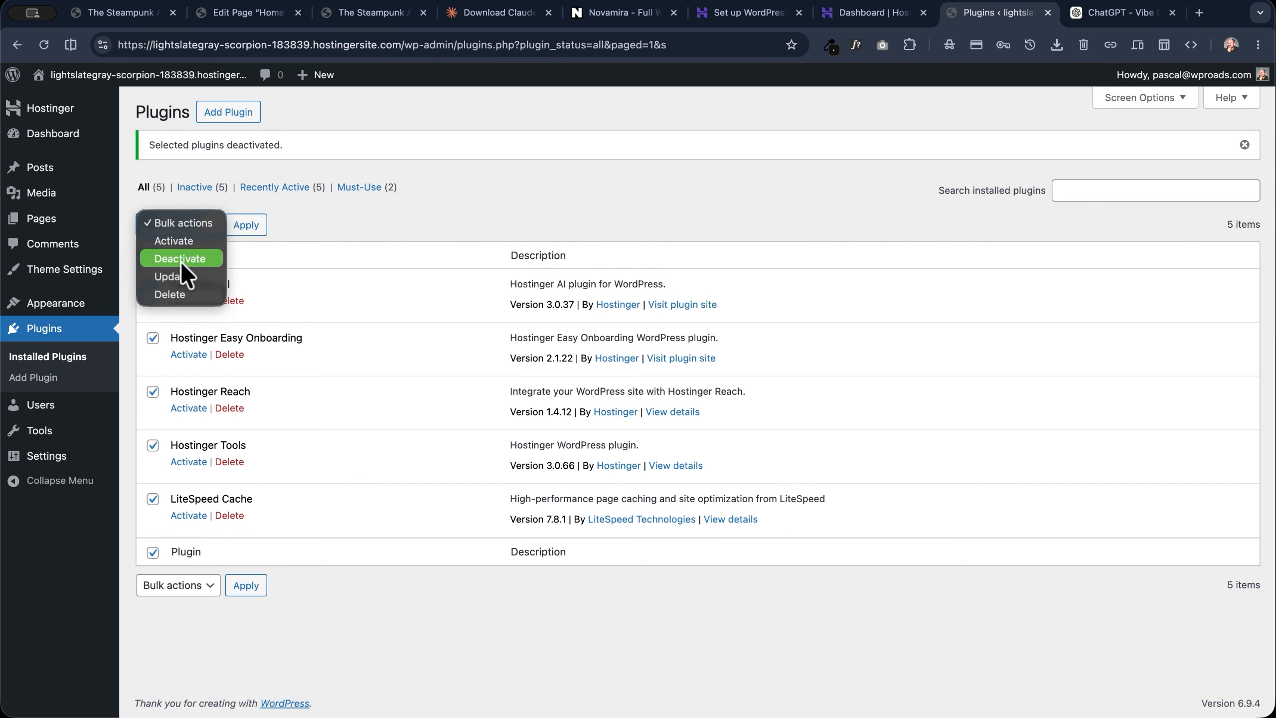
pyautogui.click(180, 292)
pyautogui.click(245, 225)
pyautogui.press('Return')
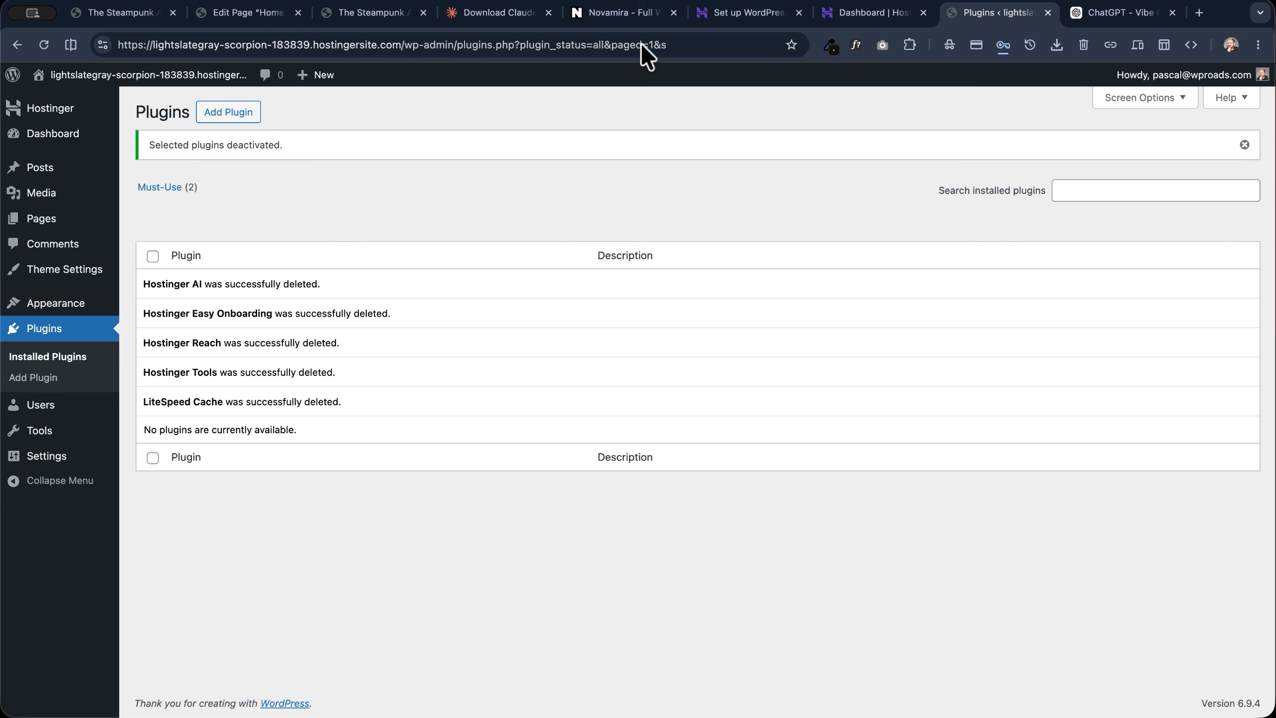
# Step: Download the free Novamira plugin zip from the Novamira website
pyautogui.click(625, 13)
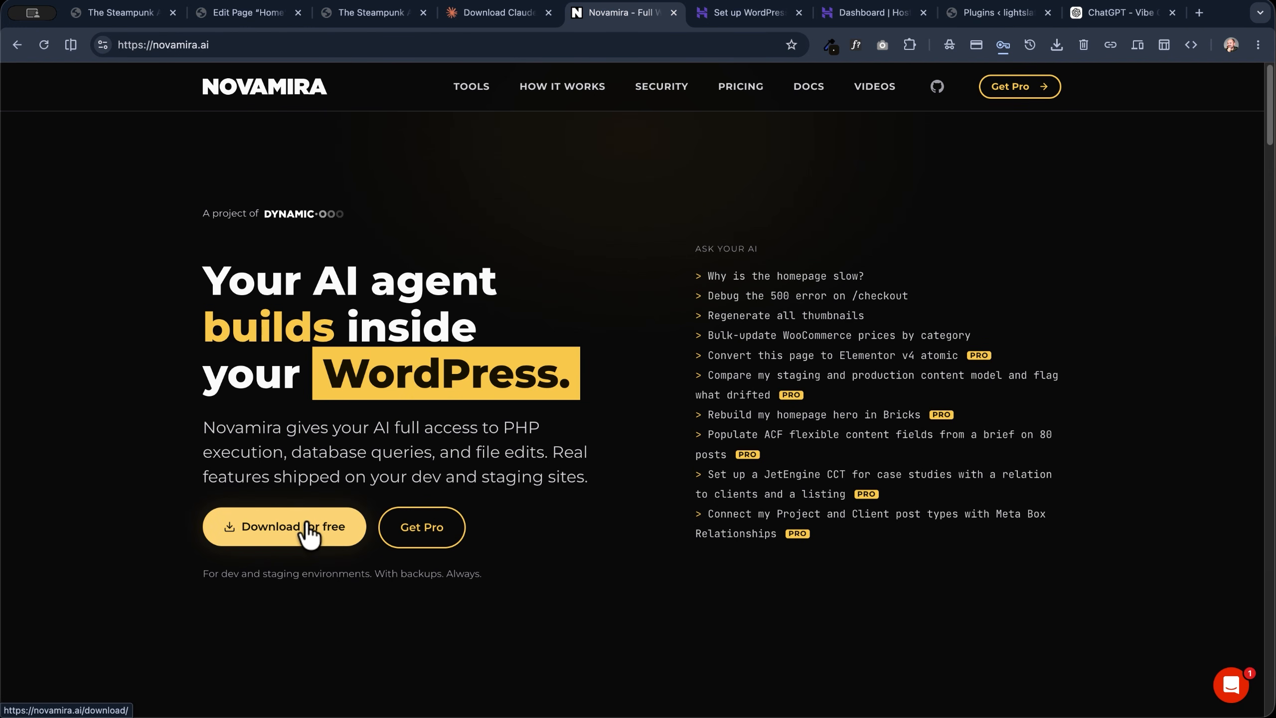
pyautogui.click(271, 538)
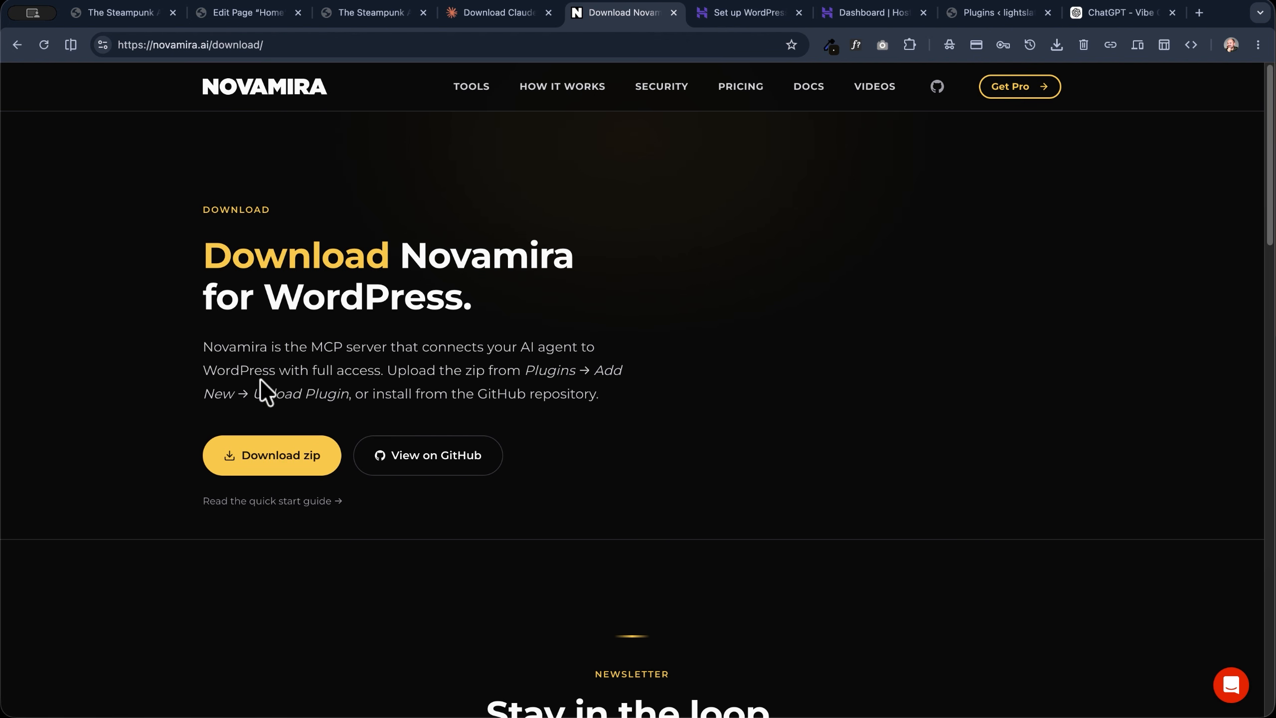
pyautogui.click(268, 455)
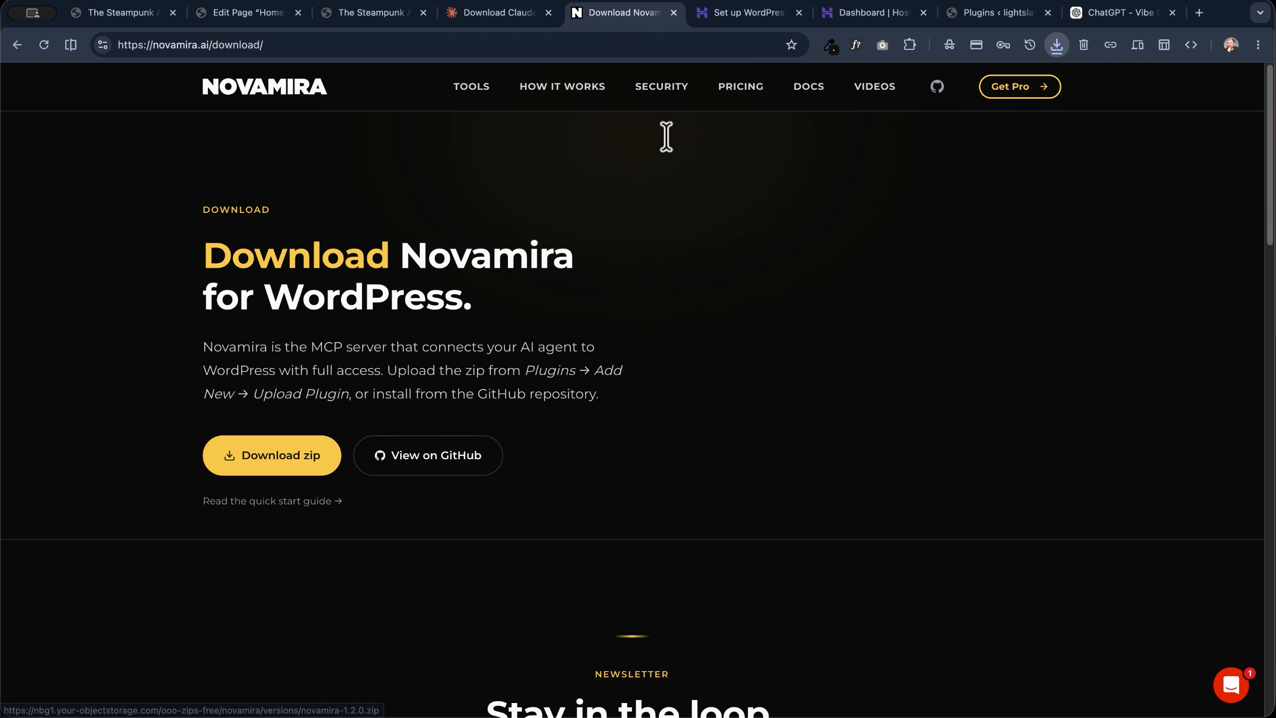
# Step: Upload novamira-1.2.0.zip as a plugin on the new WordPress site, then install and activate it
pyautogui.click(962, 14)
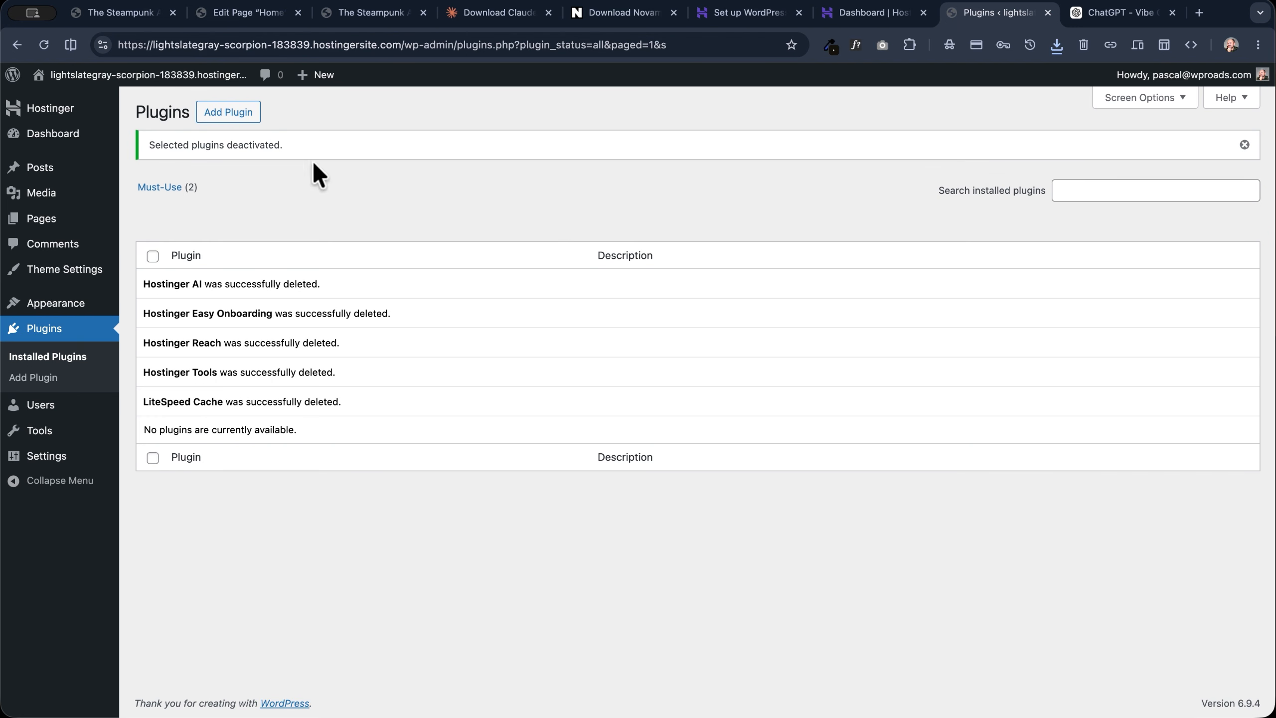
pyautogui.click(221, 116)
pyautogui.click(273, 112)
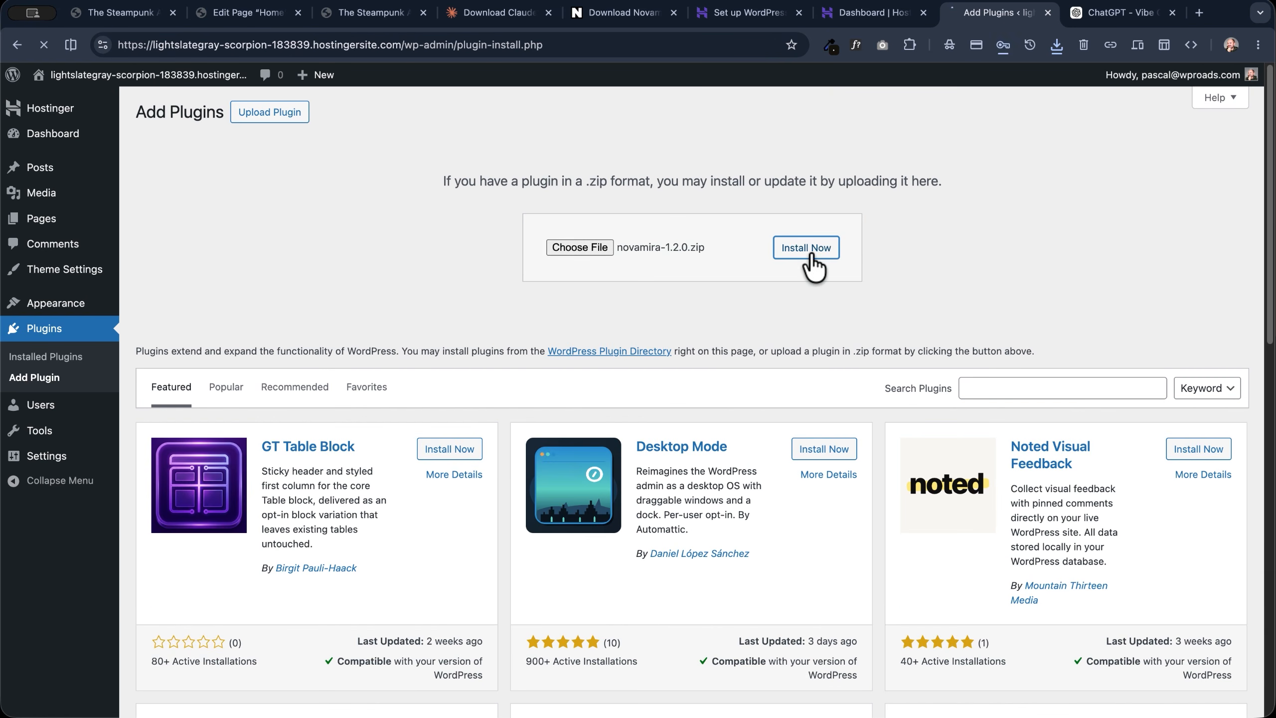
pyautogui.click(812, 248)
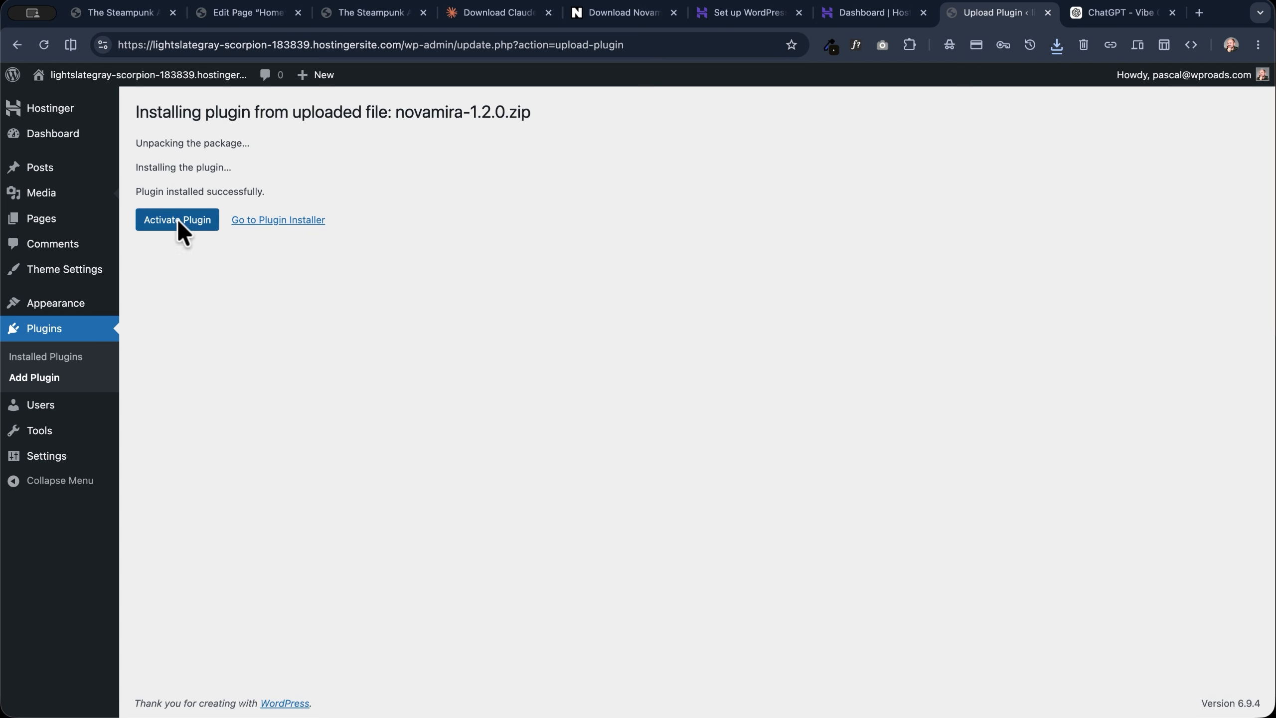
pyautogui.click(177, 220)
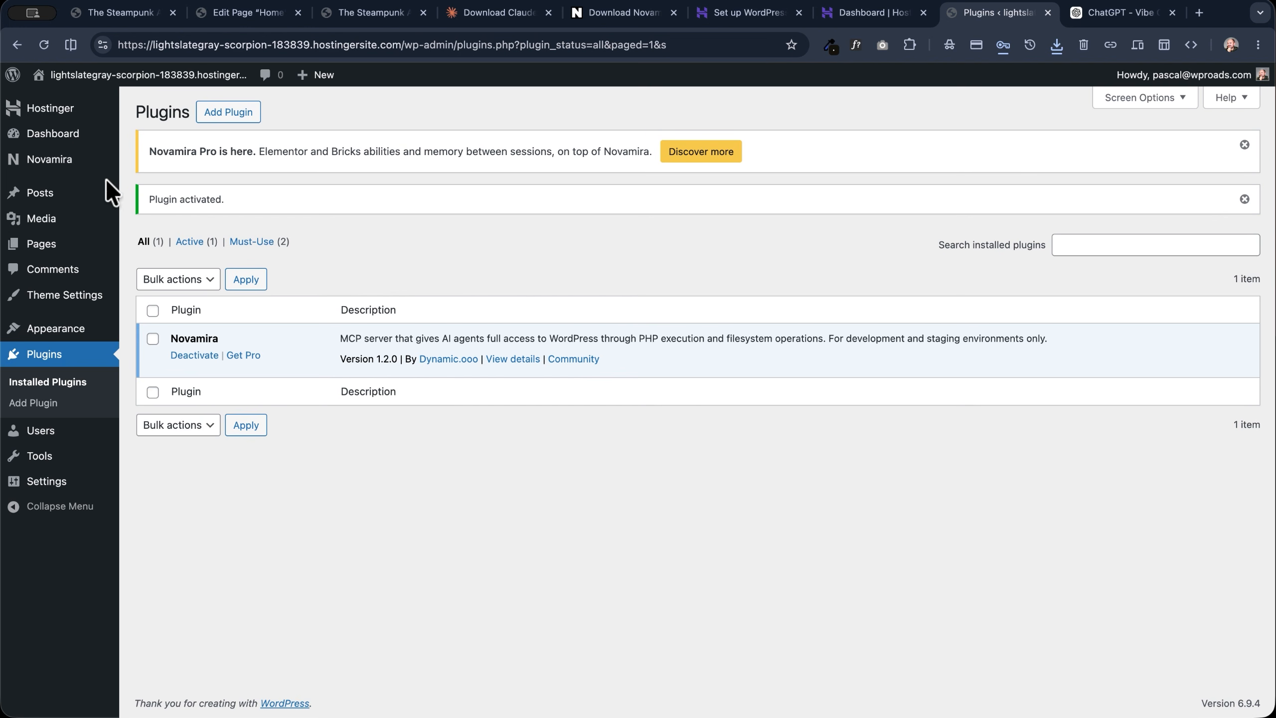
# Step: Turn on AI Abilities for this site in the Novamira configuration, save the settings and accept the production-site warning
pyautogui.moveTo(44, 157)
pyautogui.click(182, 162)
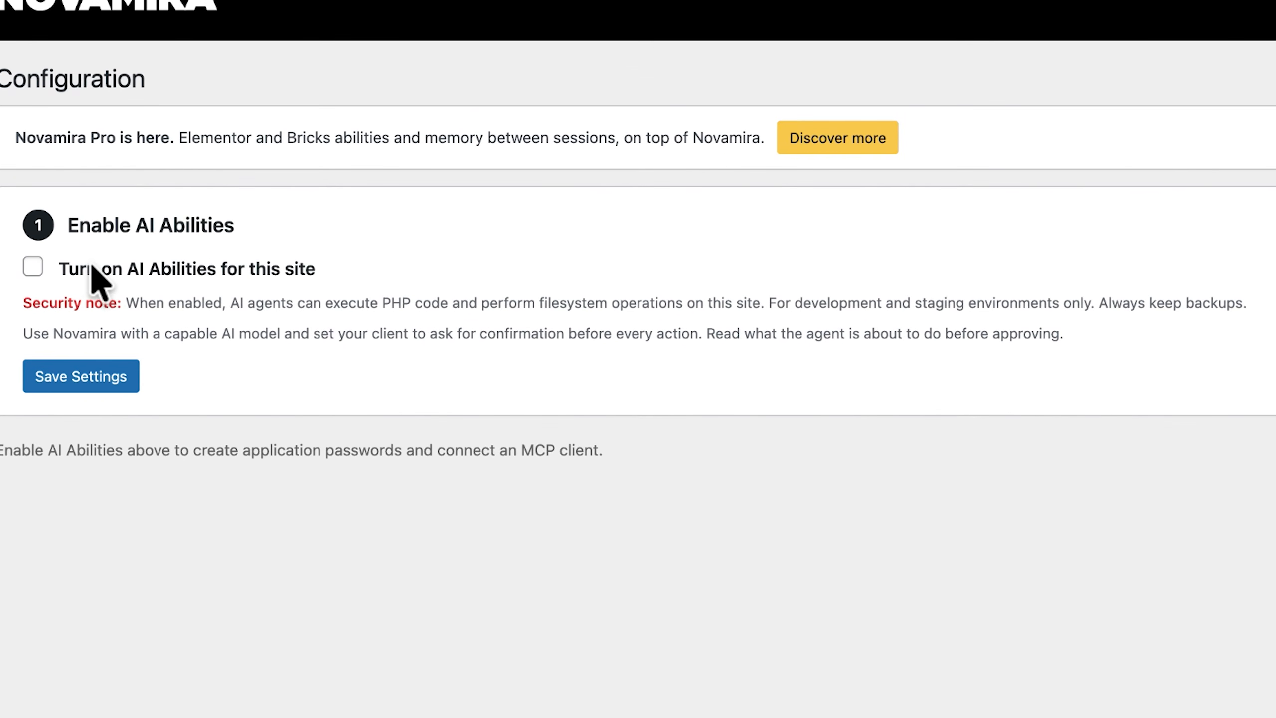
pyautogui.click(94, 268)
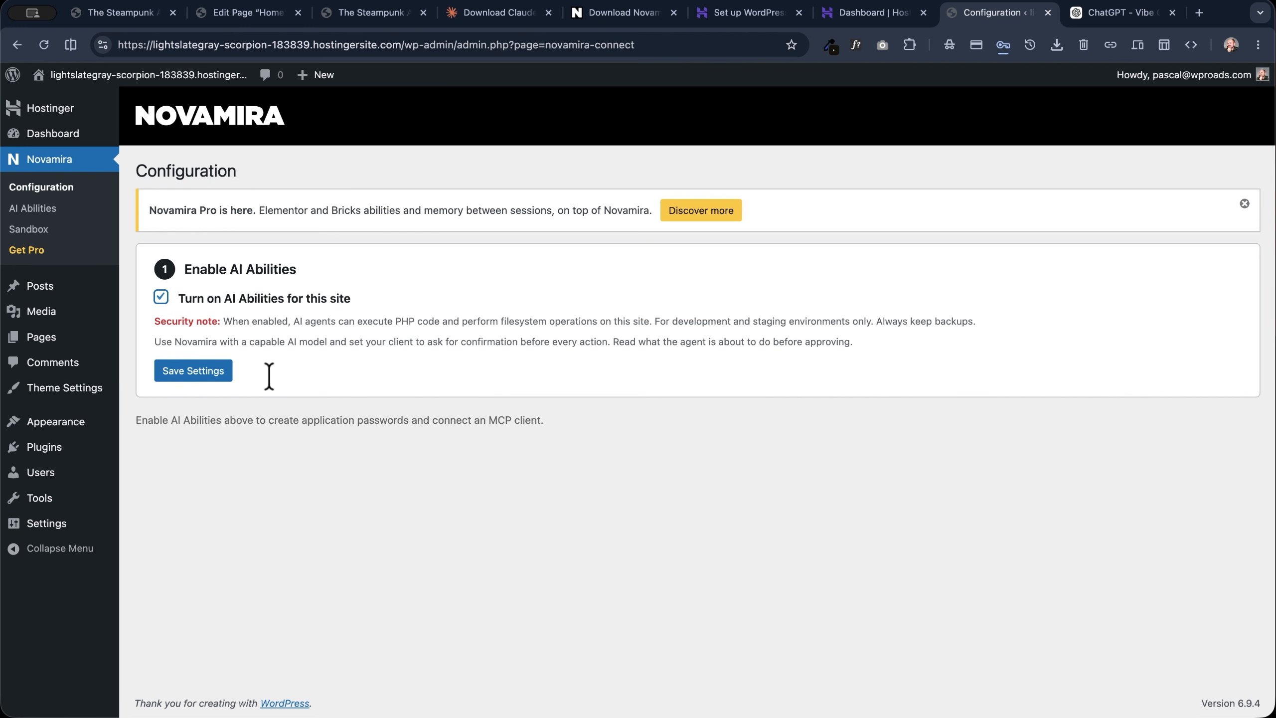
pyautogui.click(198, 378)
pyautogui.click(197, 381)
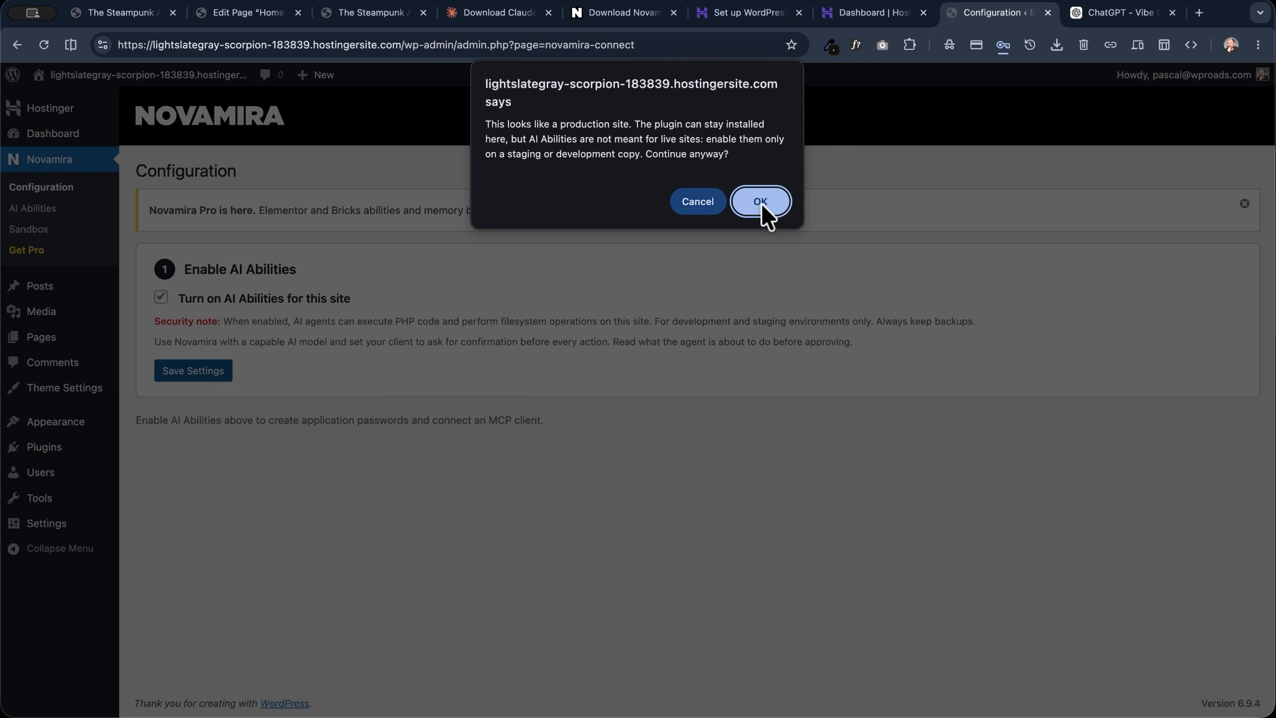
pyautogui.click(760, 204)
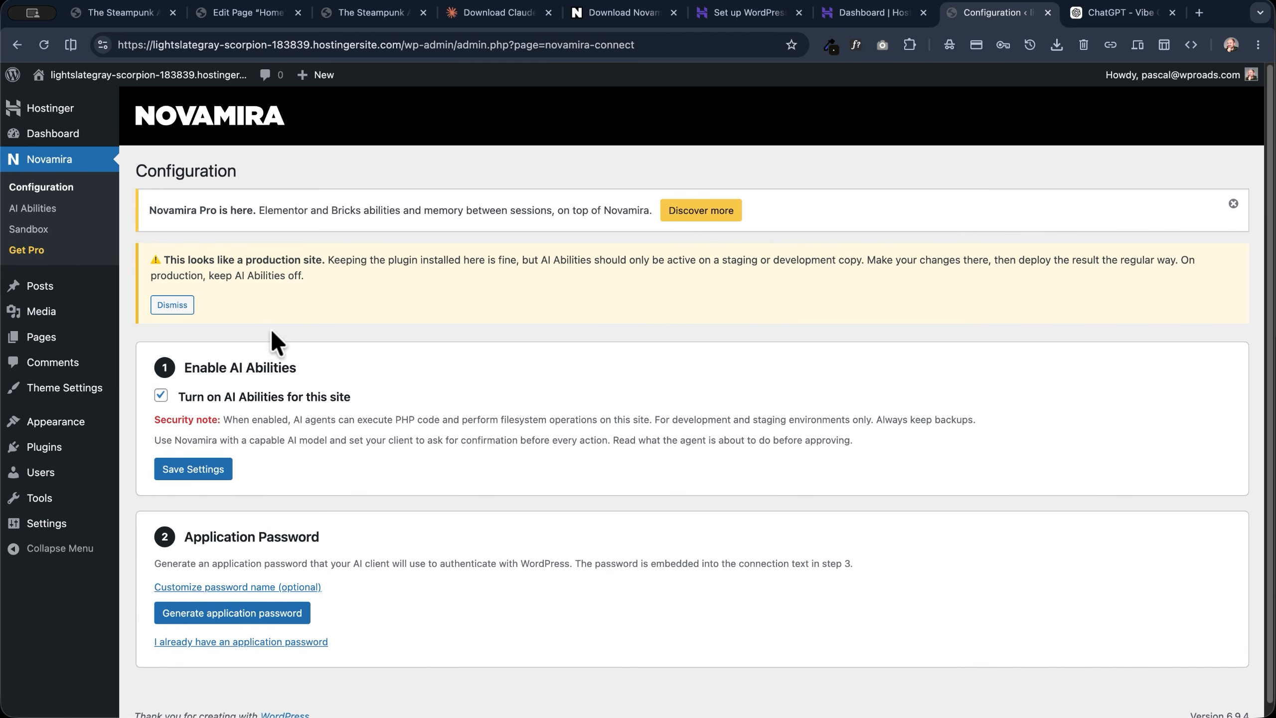
# Step: Generate a Novamira application password named "Novamira Test" and copy the generated password
pyautogui.scroll(-1, 271, 332)
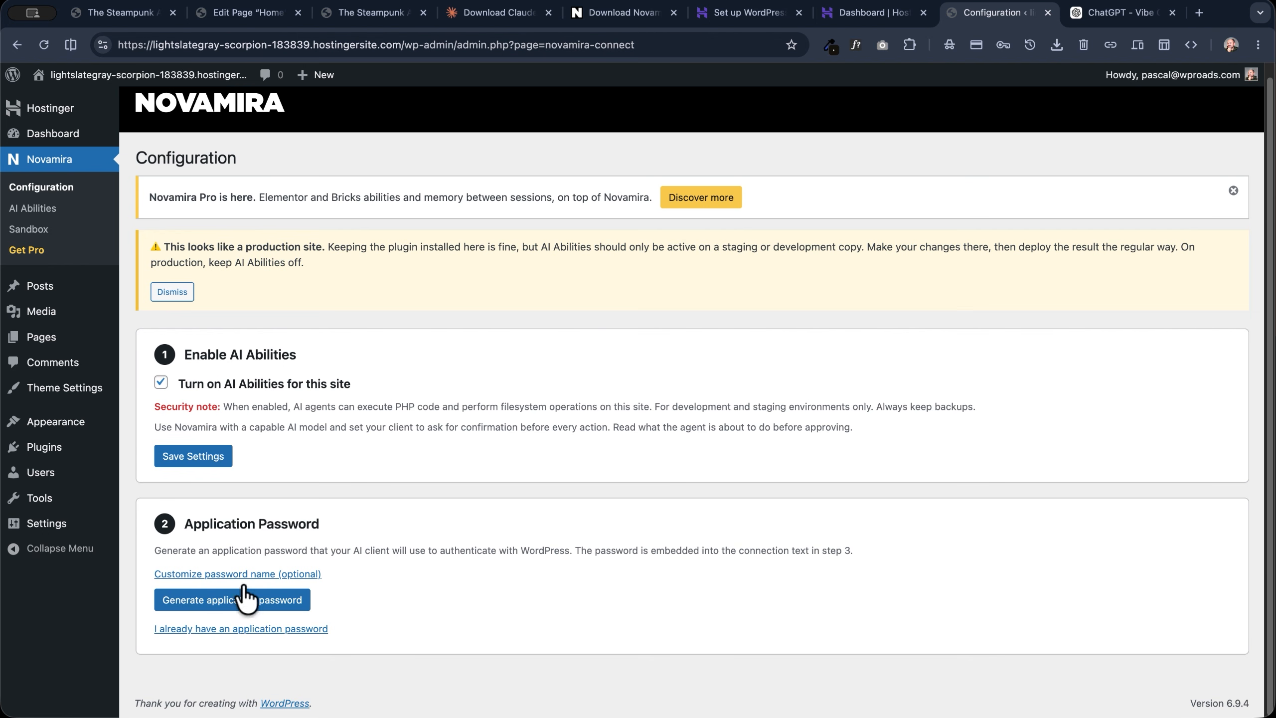
pyautogui.click(267, 577)
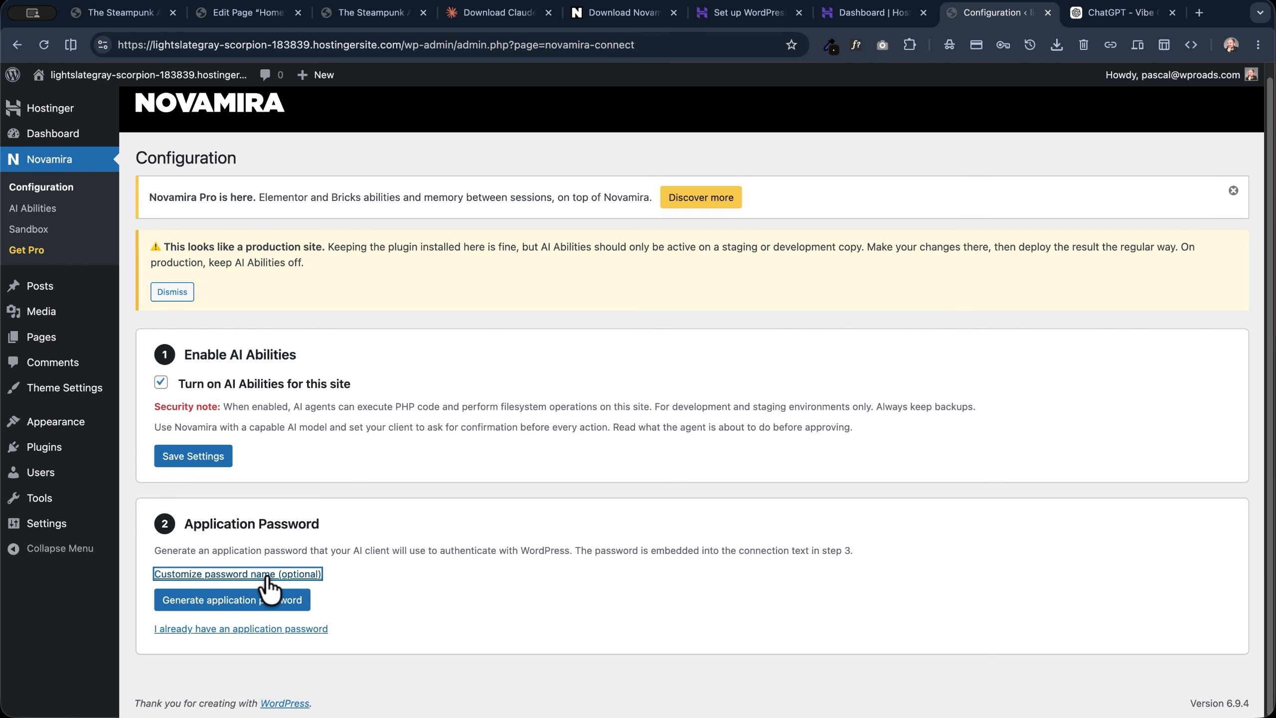
pyautogui.scroll(-2, 371, 583)
pyautogui.write('Novamira Test')
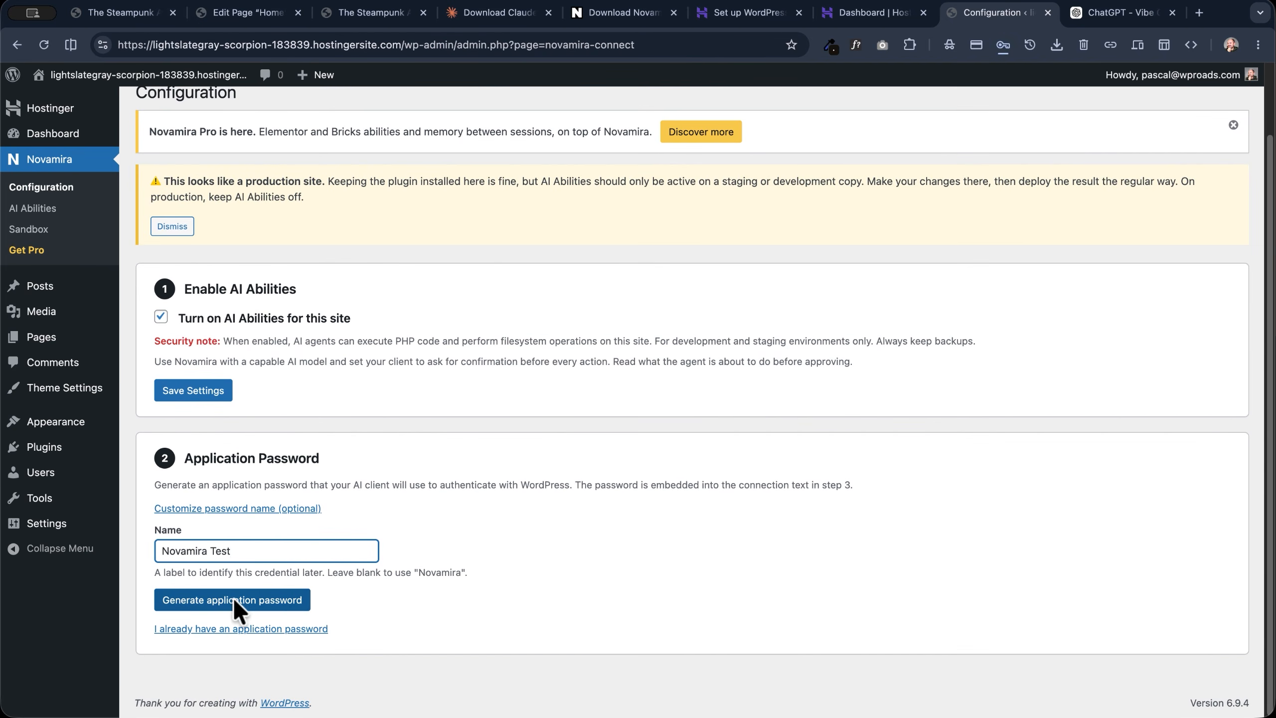
pyautogui.click(236, 603)
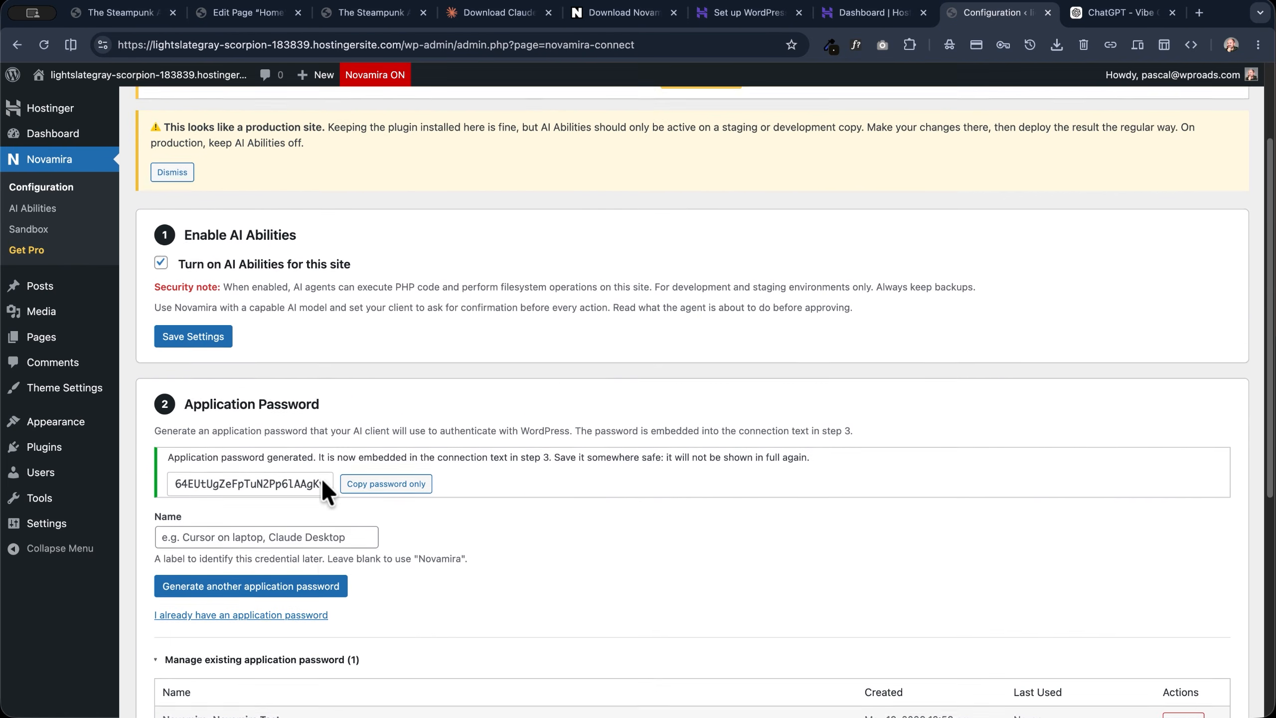
pyautogui.click(387, 384)
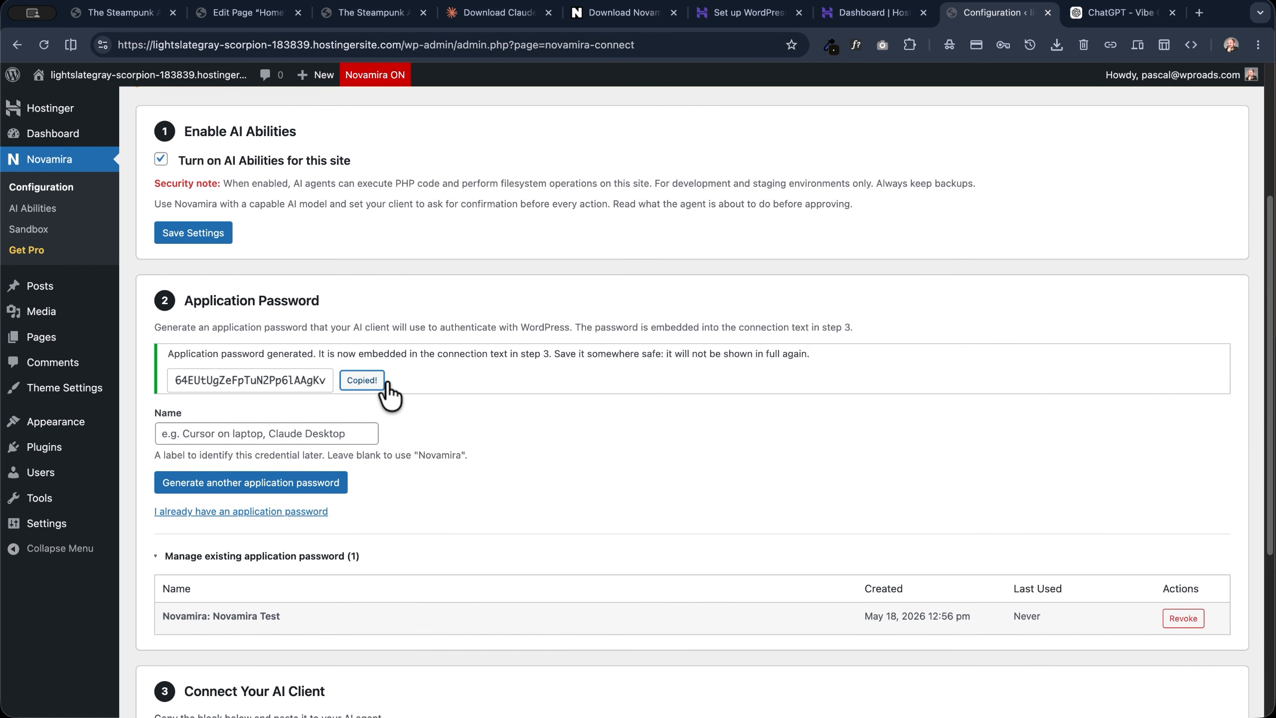
# Step: Copy the complete prompt for connecting the AI client to this WordPress site
pyautogui.scroll(-5, 270, 361)
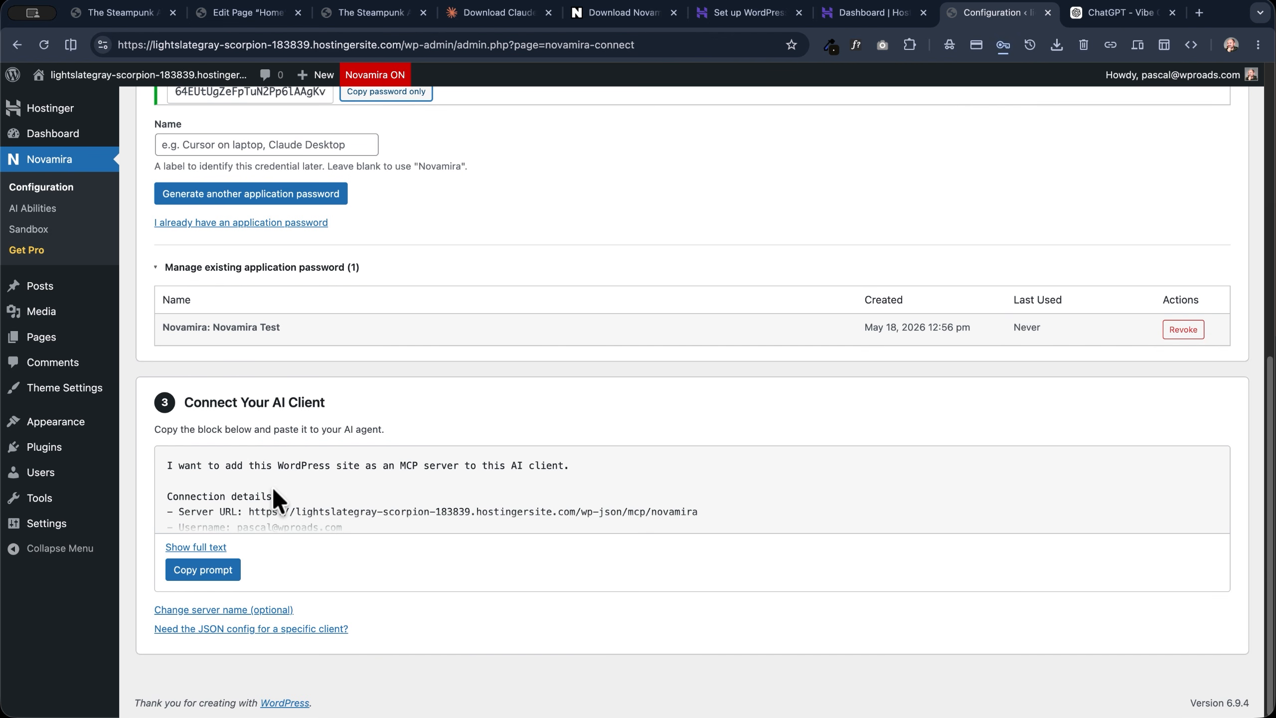
pyautogui.click(202, 573)
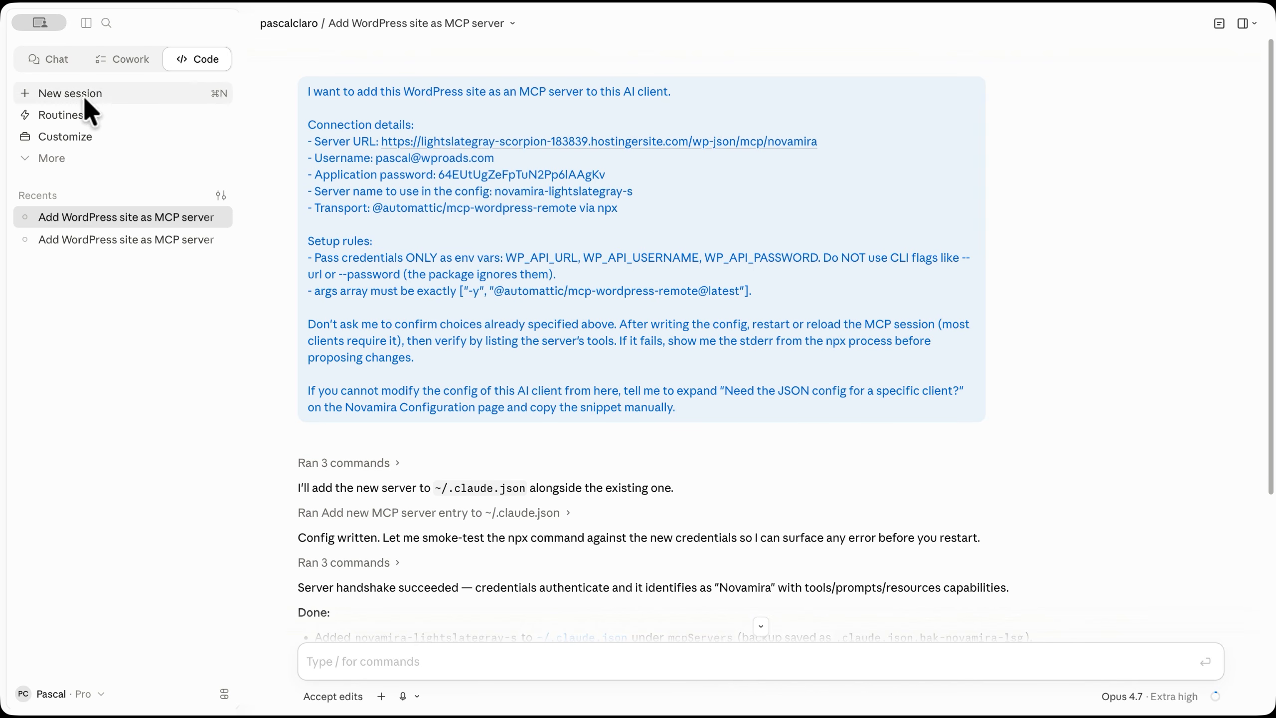
# Step: In the Claude Code session for the MCP server, allow the mcp-adapter-discover-abilities tool to run once
pyautogui.moveTo(505, 395)
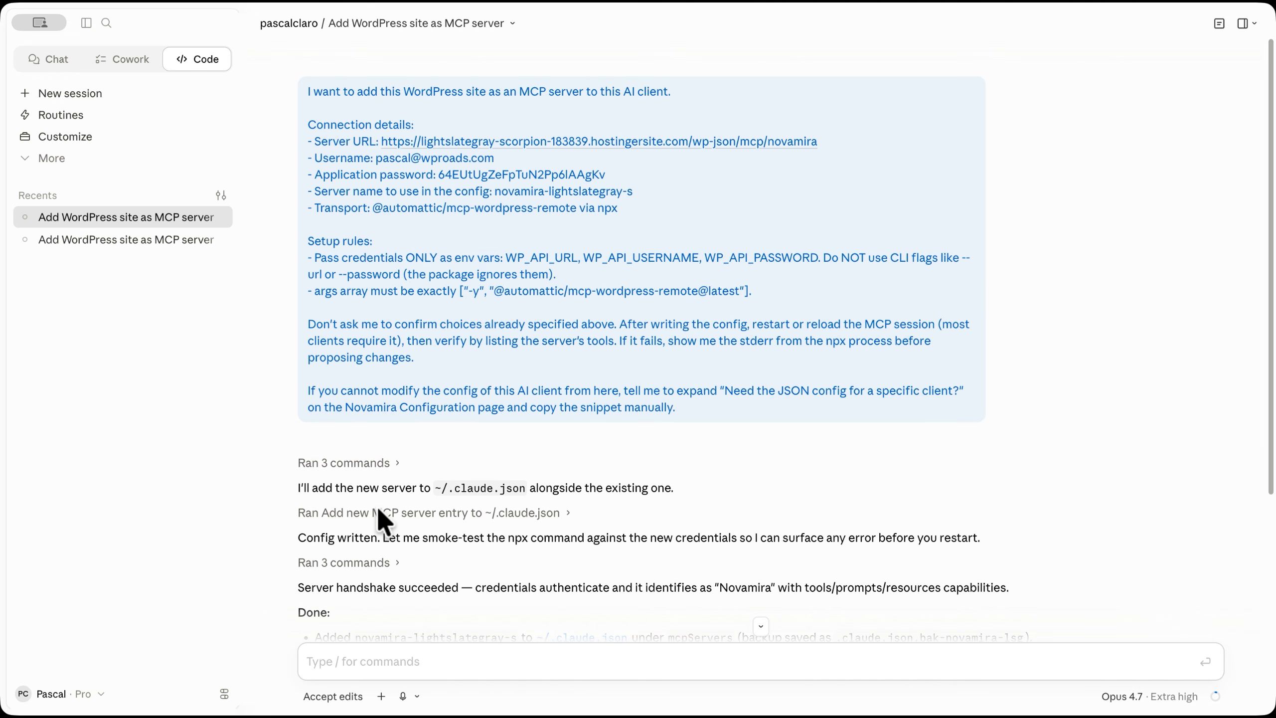
pyautogui.scroll(-5, 382, 520)
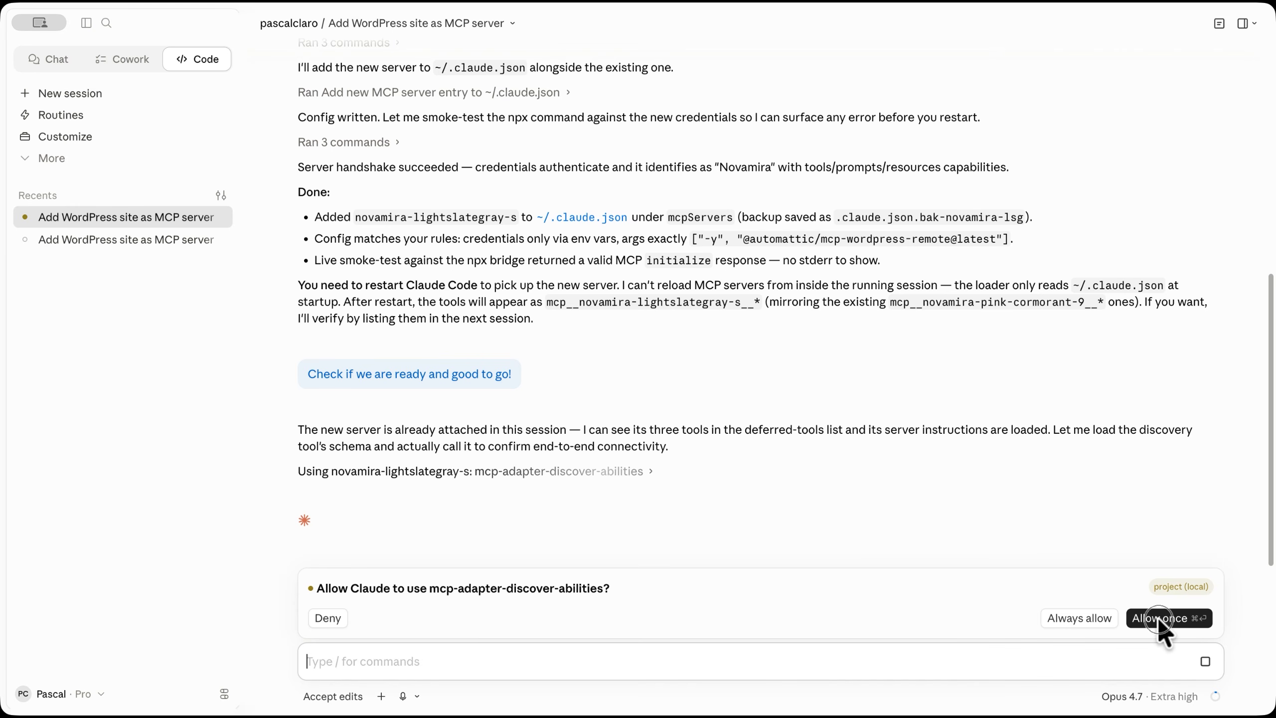
pyautogui.click(1170, 617)
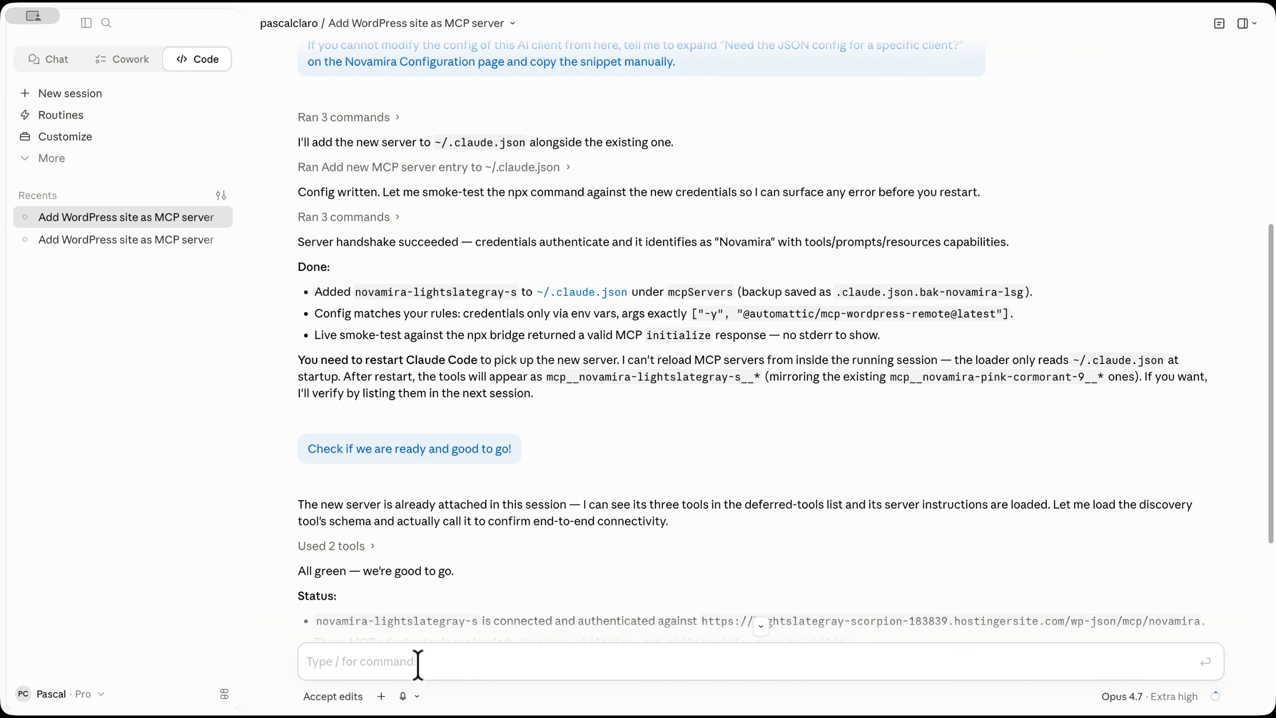
# Step: Write a prompt for a professionally designed home, about and contact website in blue, inspired by nature and water, followed by the TT5/Gutenberg build rules
pyautogui.press('super+v')
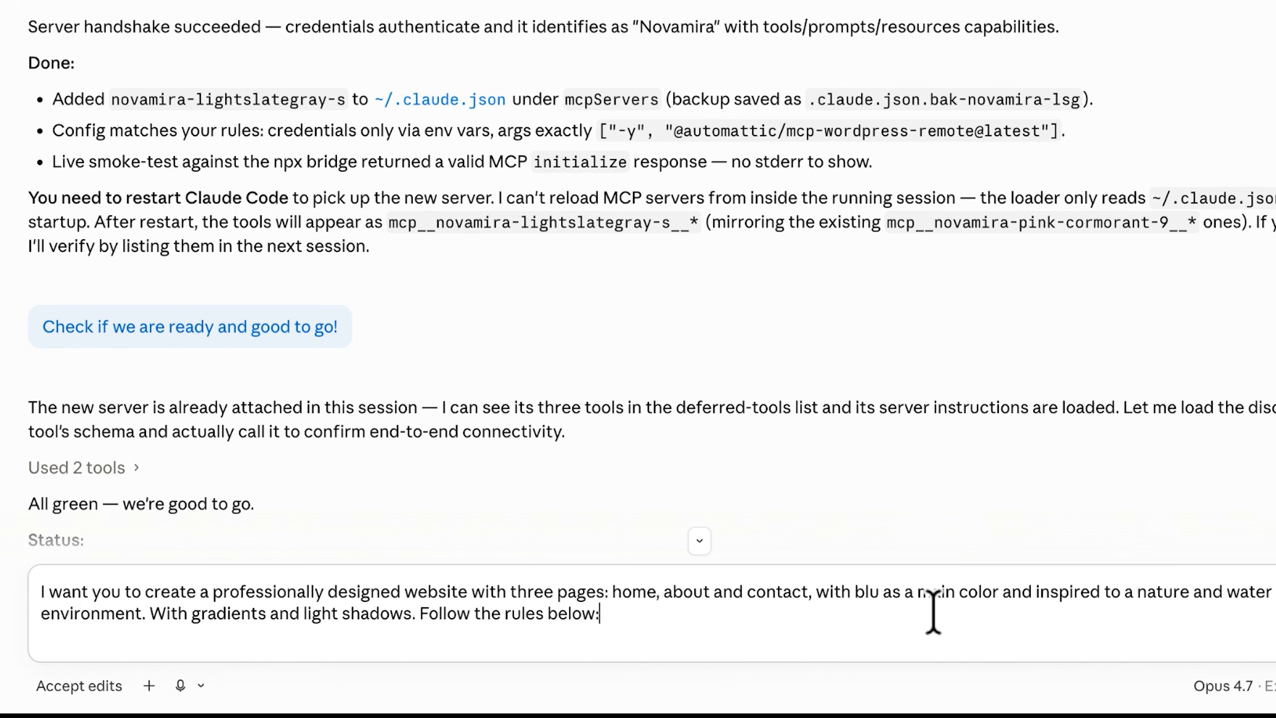
pyautogui.hotkey('shift', 'Return')
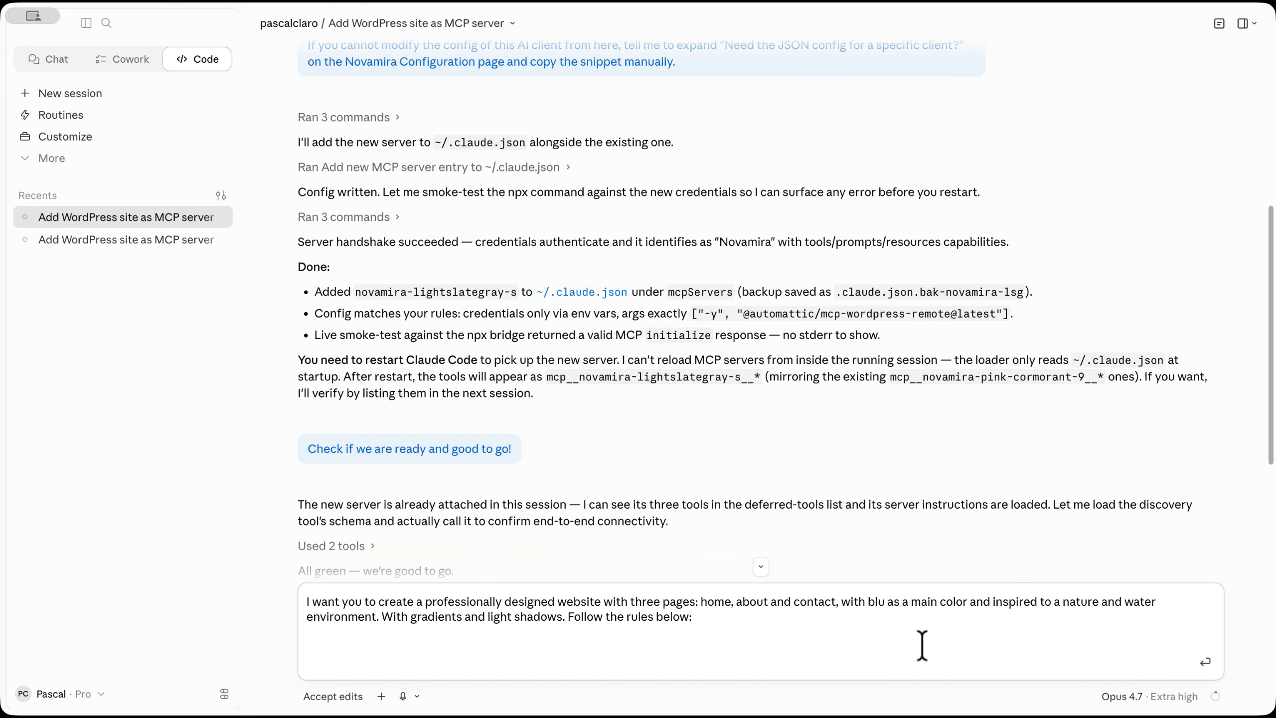
pyautogui.press('super+v')
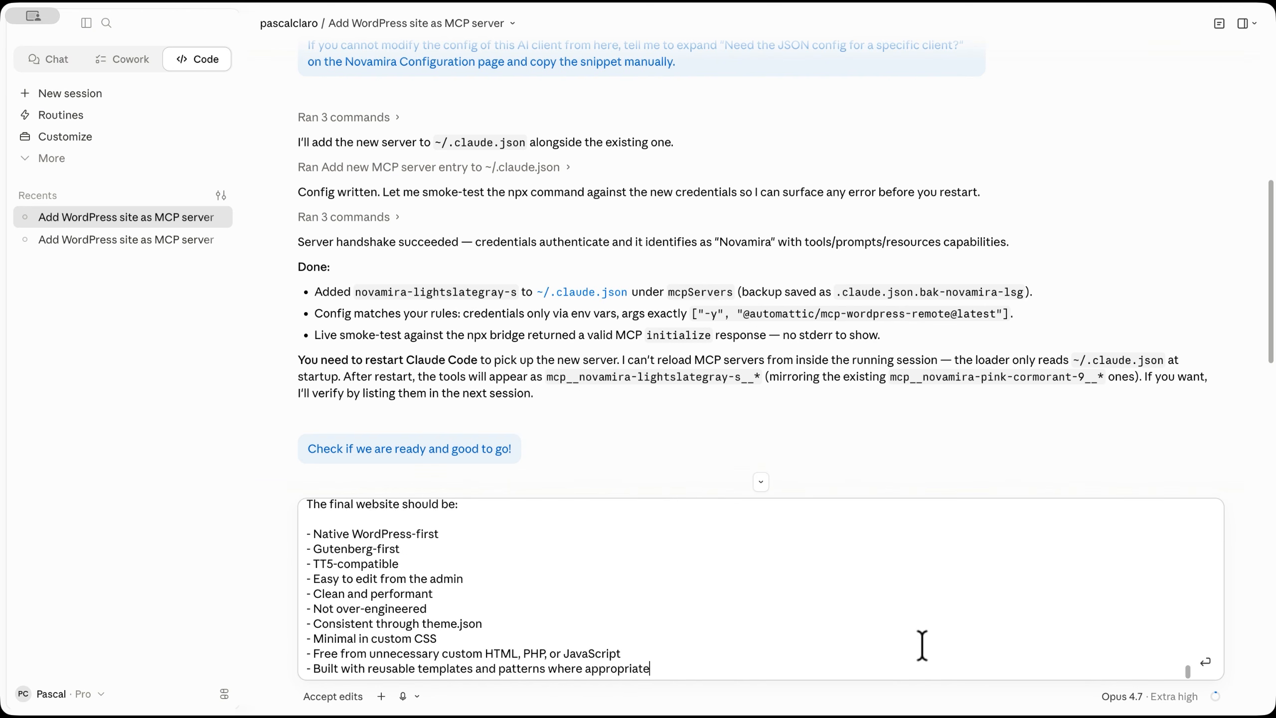
# Step: Review the pasted build rules, submit the website prompt and always allow the mcp-adapter-execute-ability tool
pyautogui.scroll(5, 578, 646)
pyautogui.scroll(10, 576, 641)
pyautogui.scroll(10, 576, 641)
pyautogui.scroll(10, 577, 641)
pyautogui.scroll(10, 576, 641)
pyautogui.scroll(-20, 576, 641)
pyautogui.scroll(-10, 576, 641)
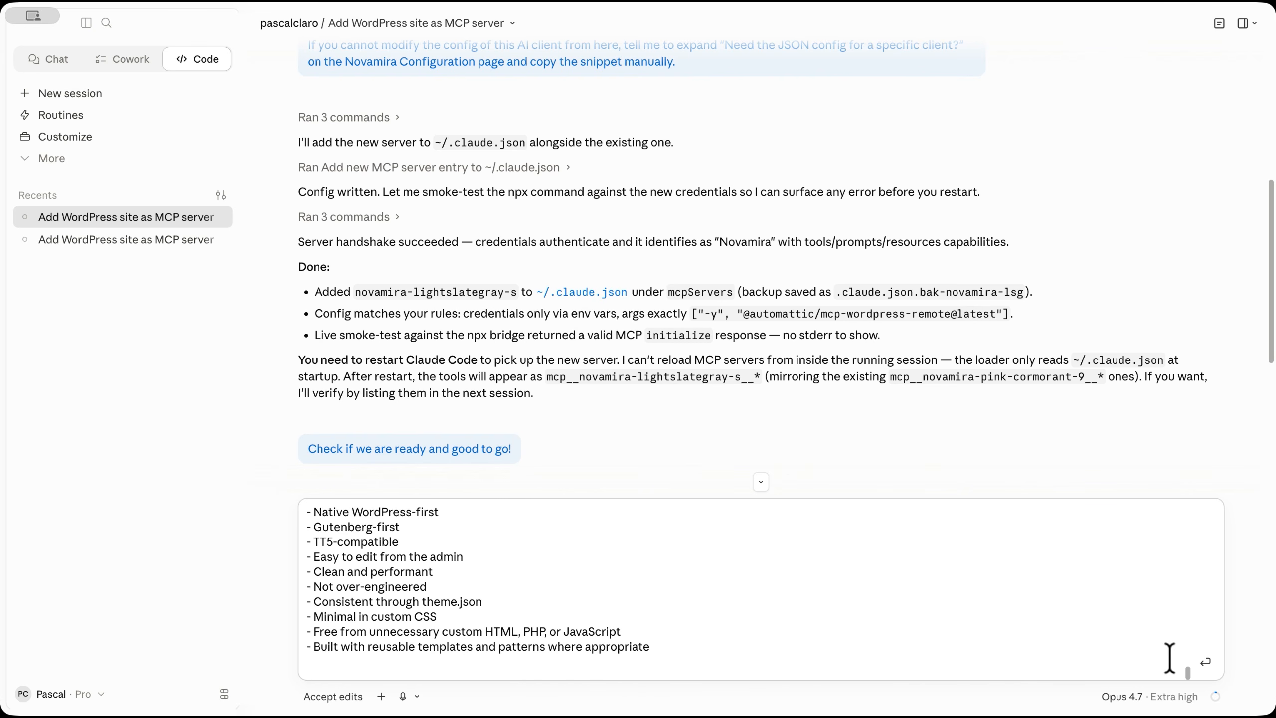
pyautogui.click(1206, 661)
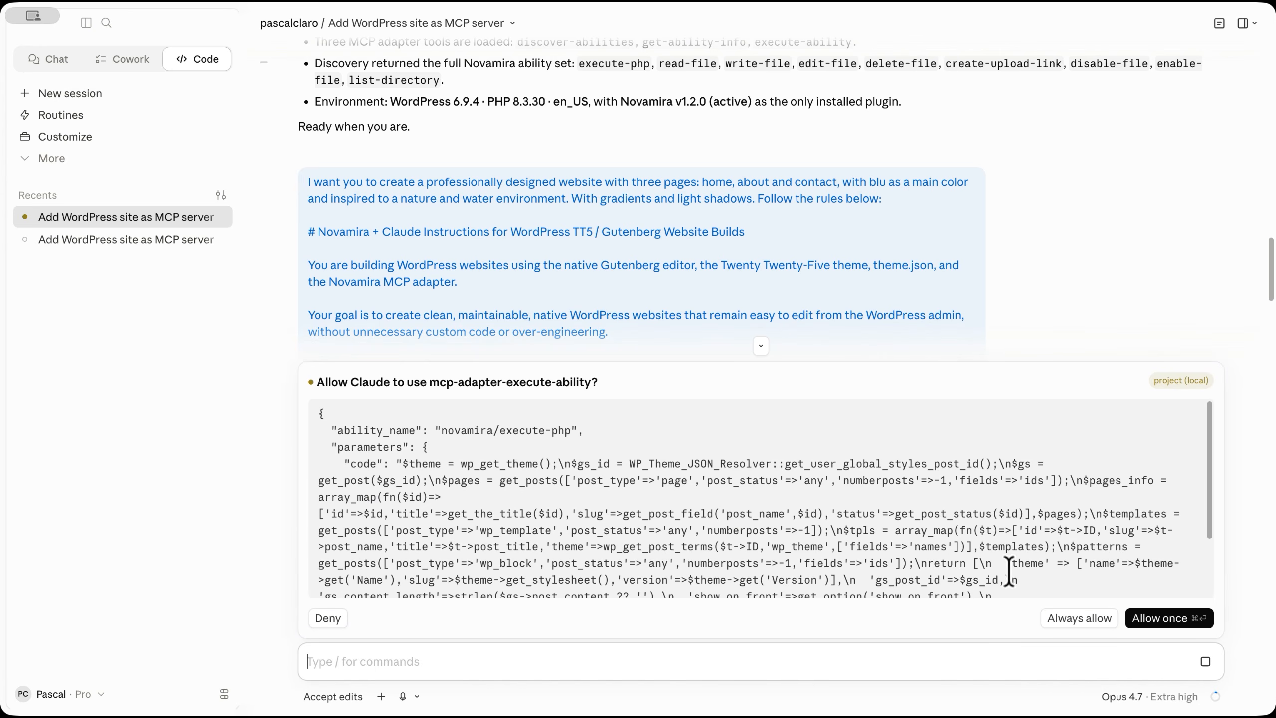
pyautogui.click(1077, 622)
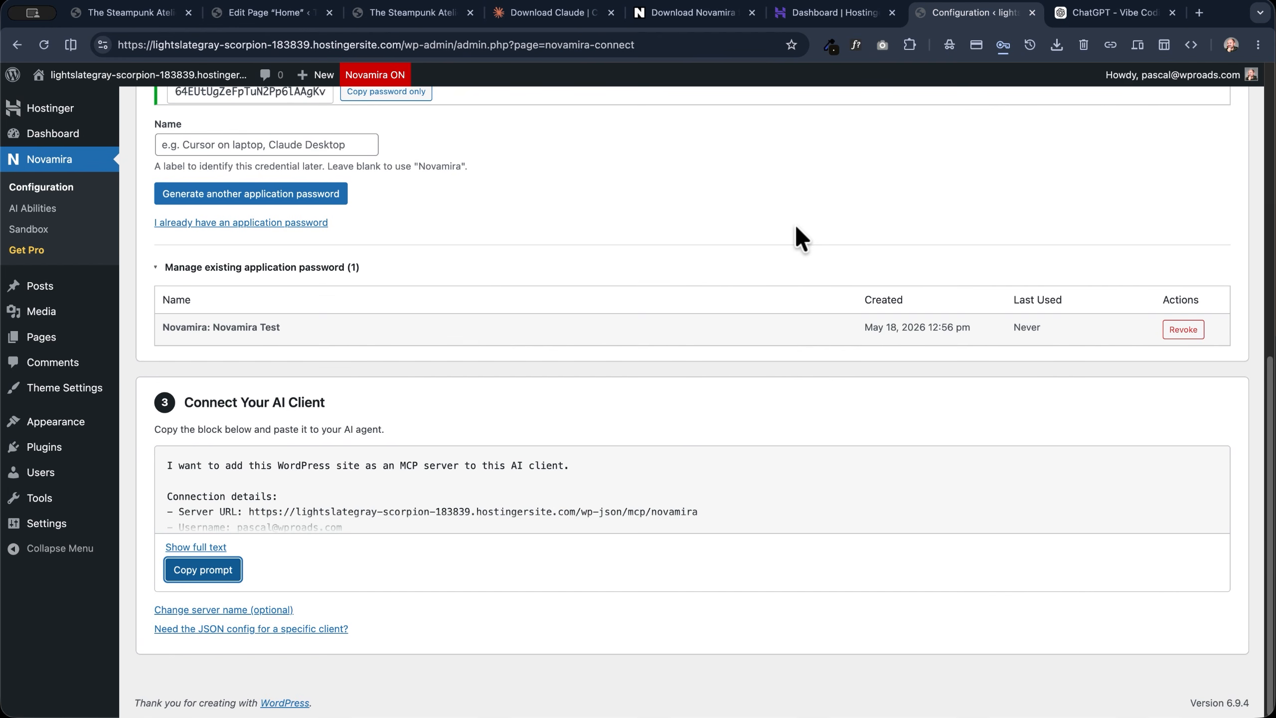
# Step: Switch to the browser, visit the new site's front end and compare its default blog page with the Steampunk Atelier site
pyautogui.scroll(10, 794, 224)
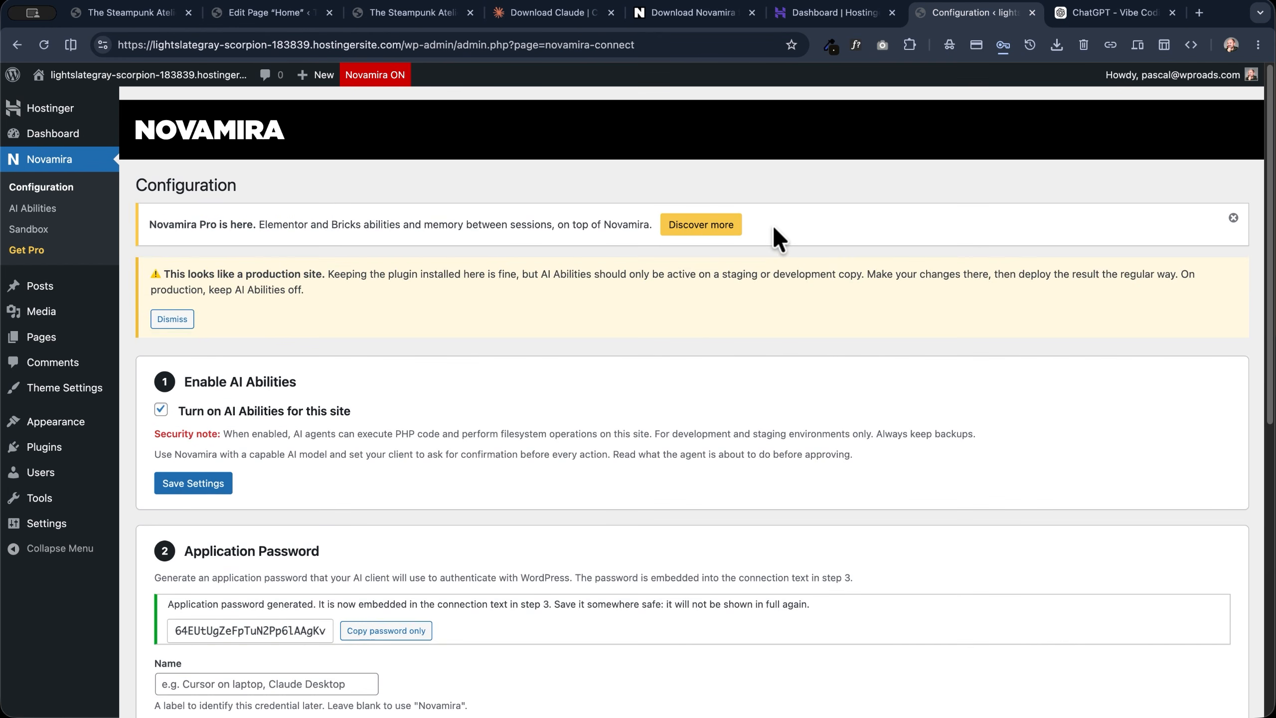
pyautogui.scroll(-1, 771, 225)
pyautogui.moveTo(85, 76)
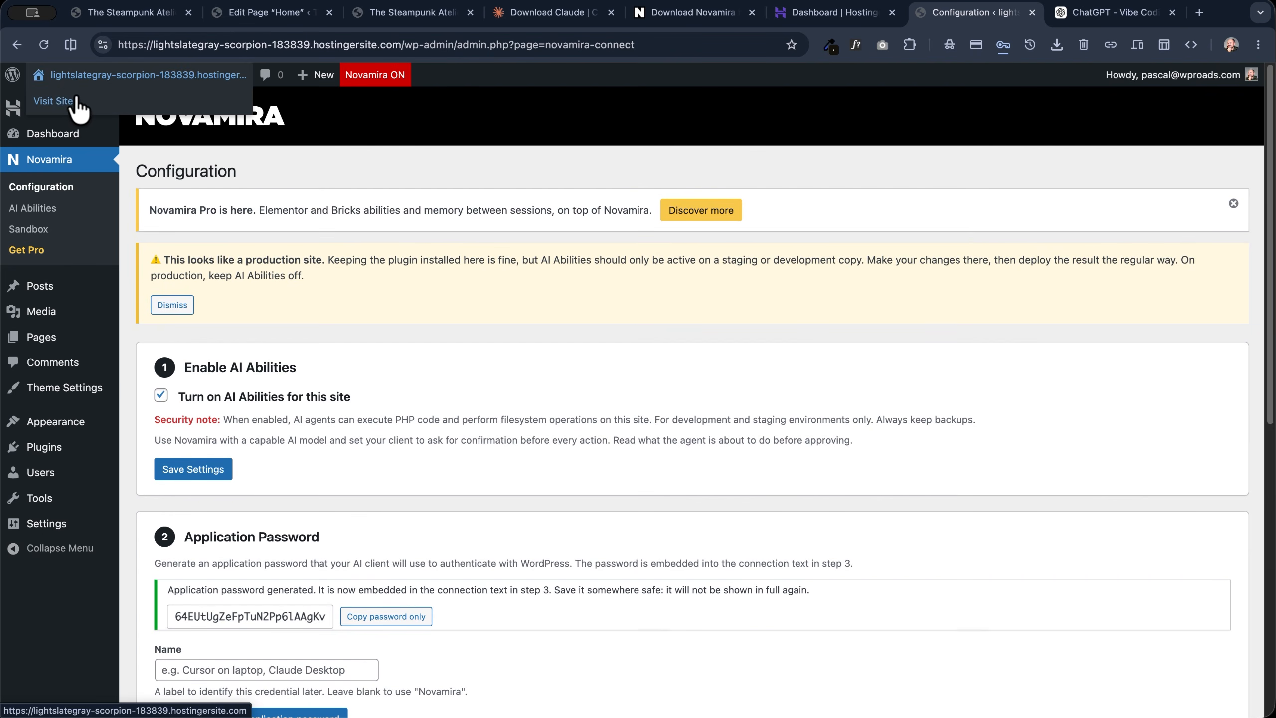
pyautogui.click(76, 101)
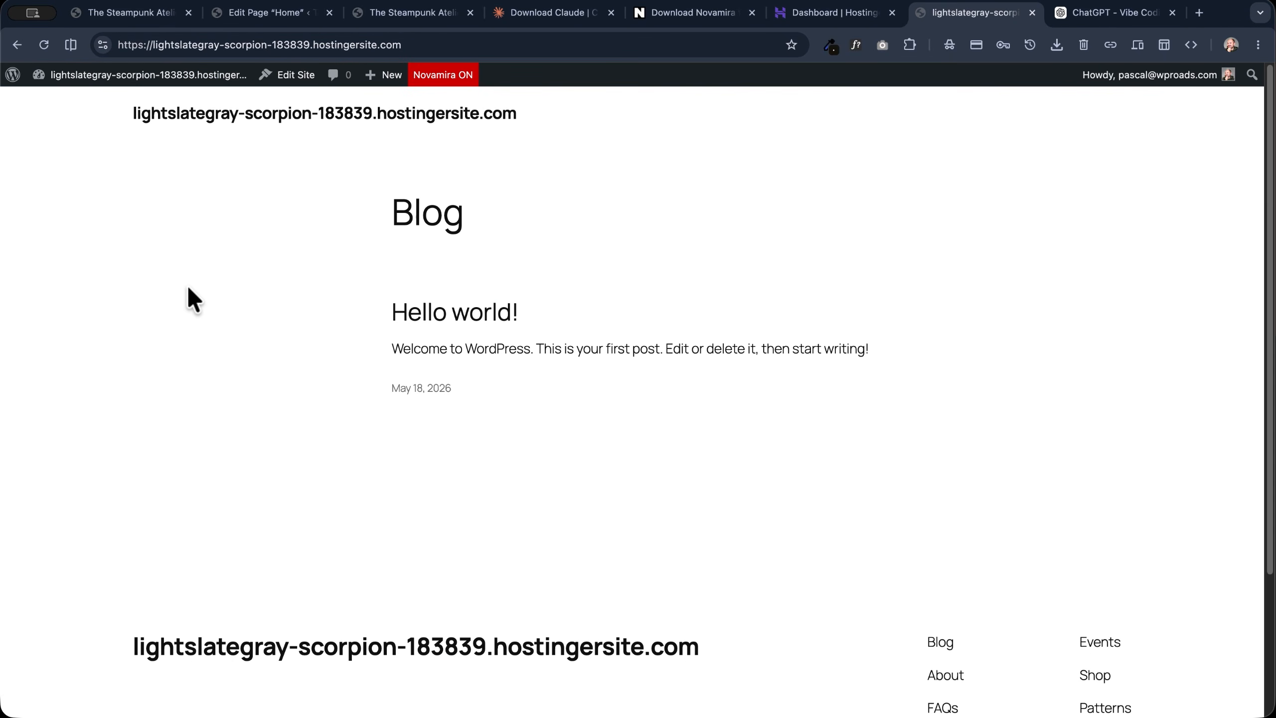
pyautogui.scroll(-4, 186, 285)
pyautogui.scroll(4, 115, 261)
pyautogui.click(116, 13)
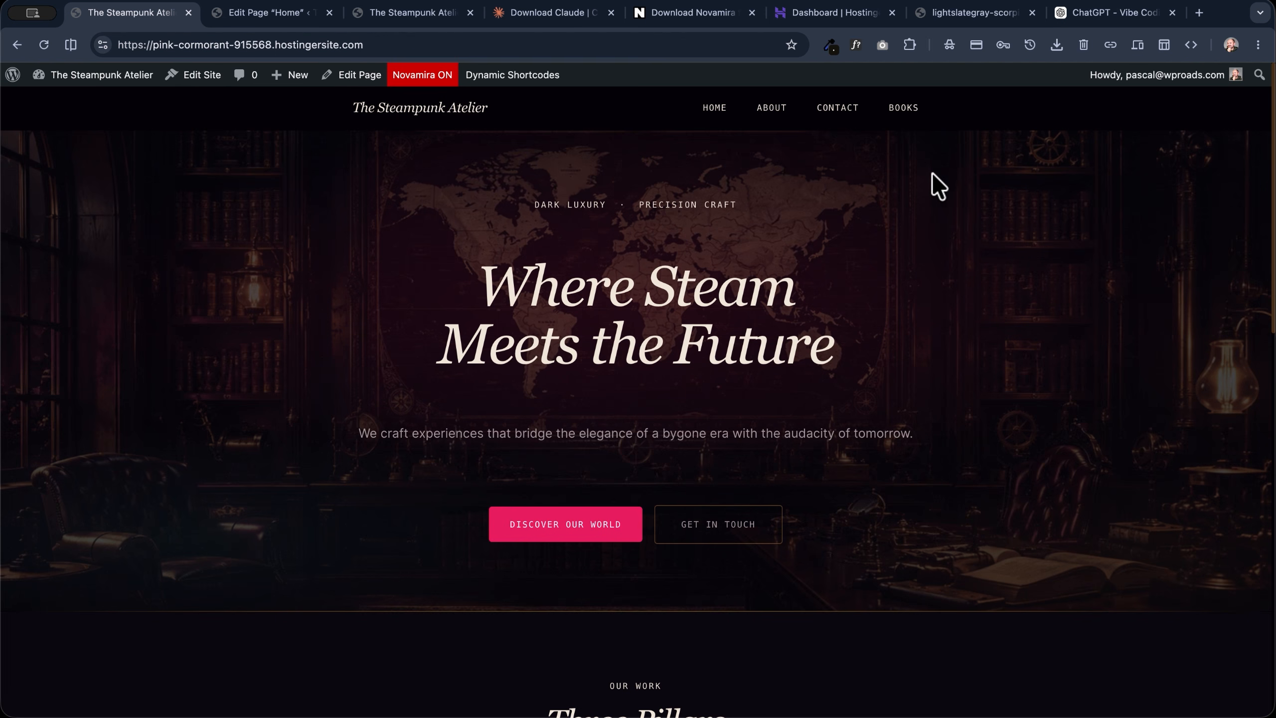
pyautogui.click(962, 14)
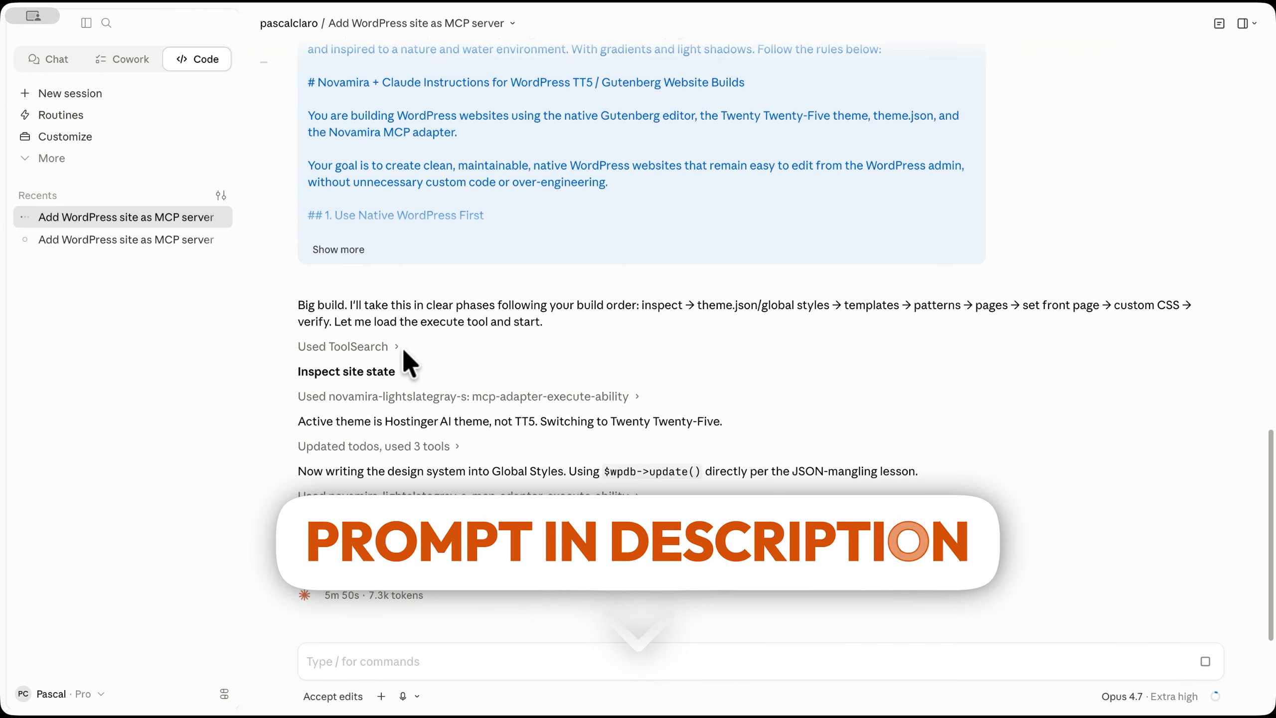
# Step: Switch to the Claude Code session and examine the submitted prompt, the build log and the summary of what was built
pyautogui.scroll(5, 447, 379)
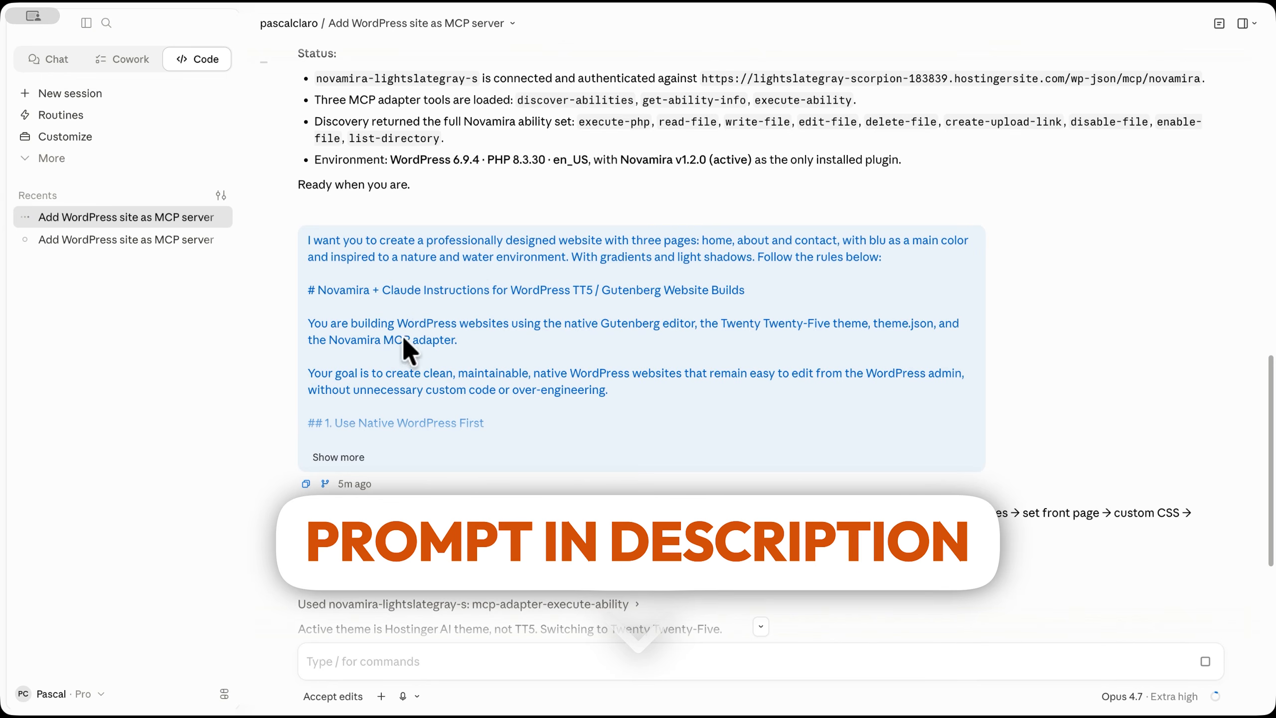
pyautogui.scroll(-4, 449, 286)
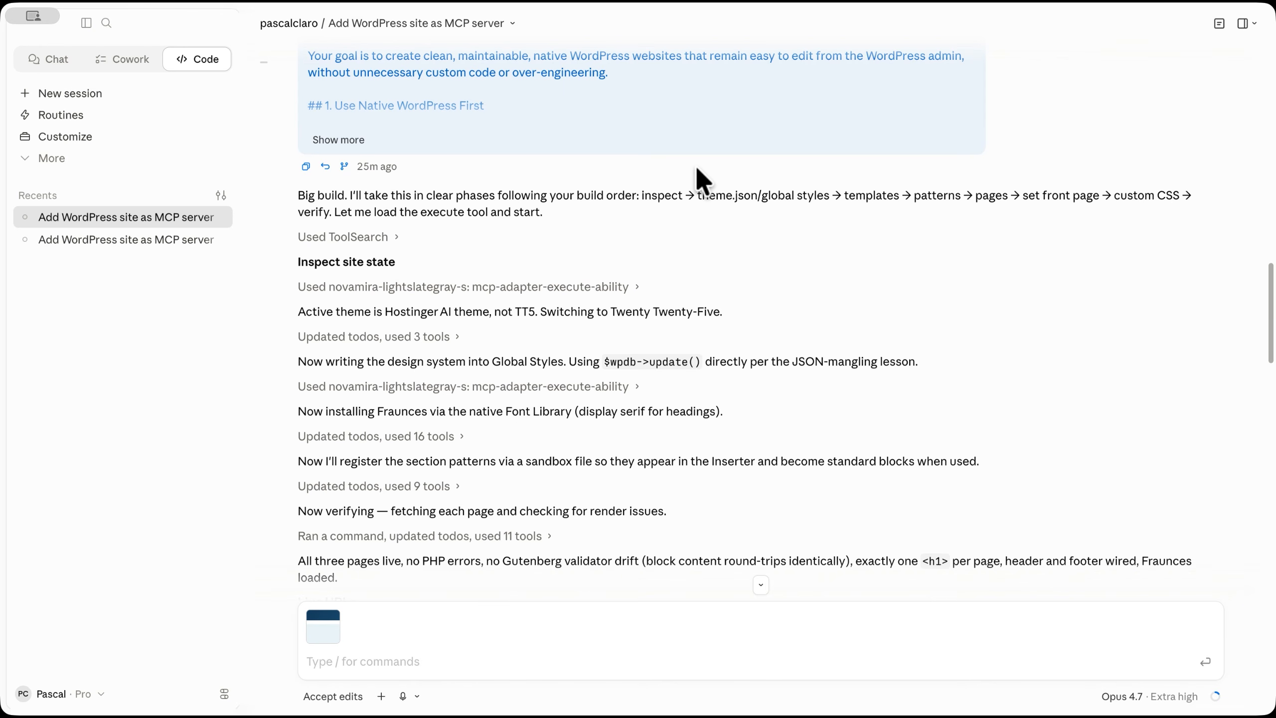
pyautogui.scroll(-10, 702, 178)
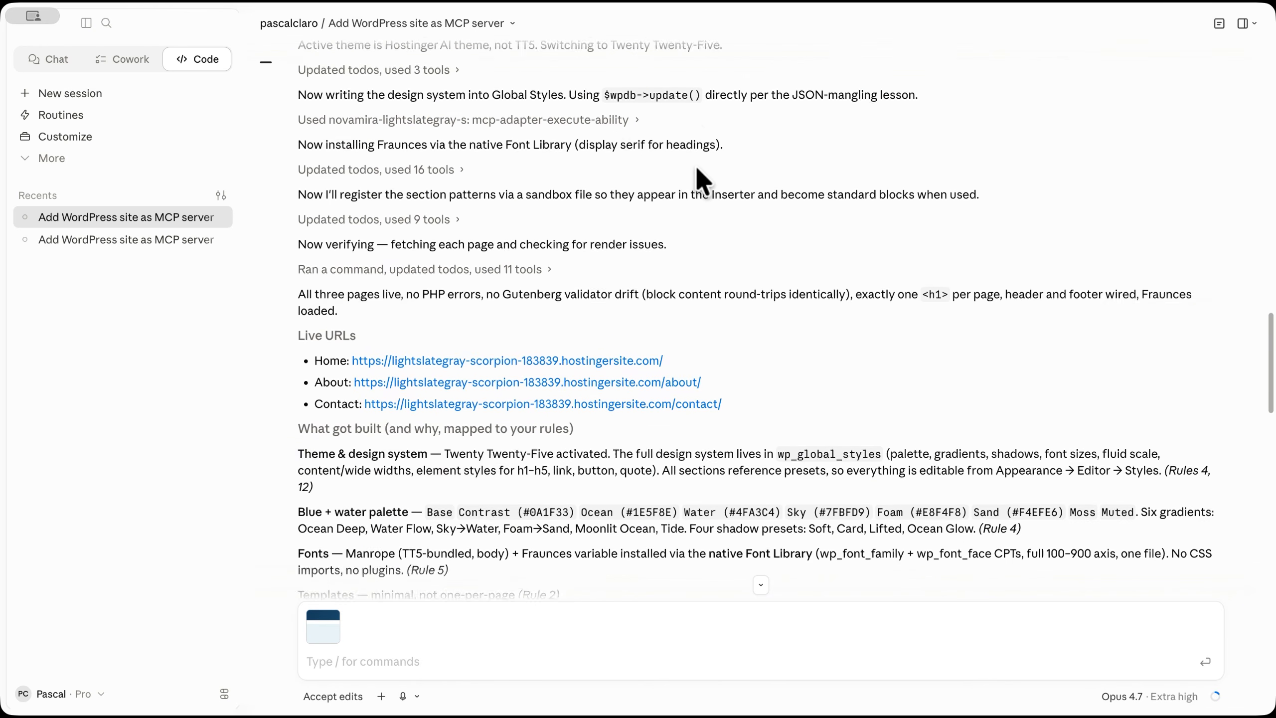
pyautogui.scroll(-8, 701, 178)
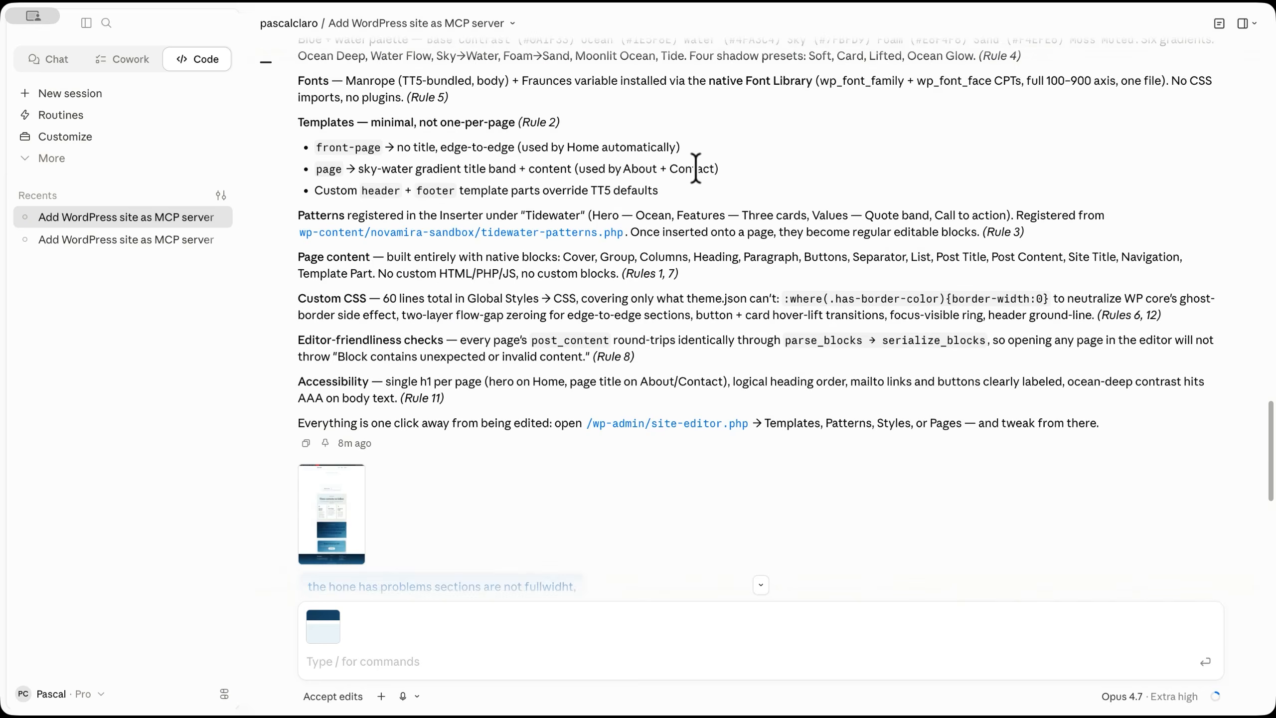
pyautogui.scroll(-1, 696, 169)
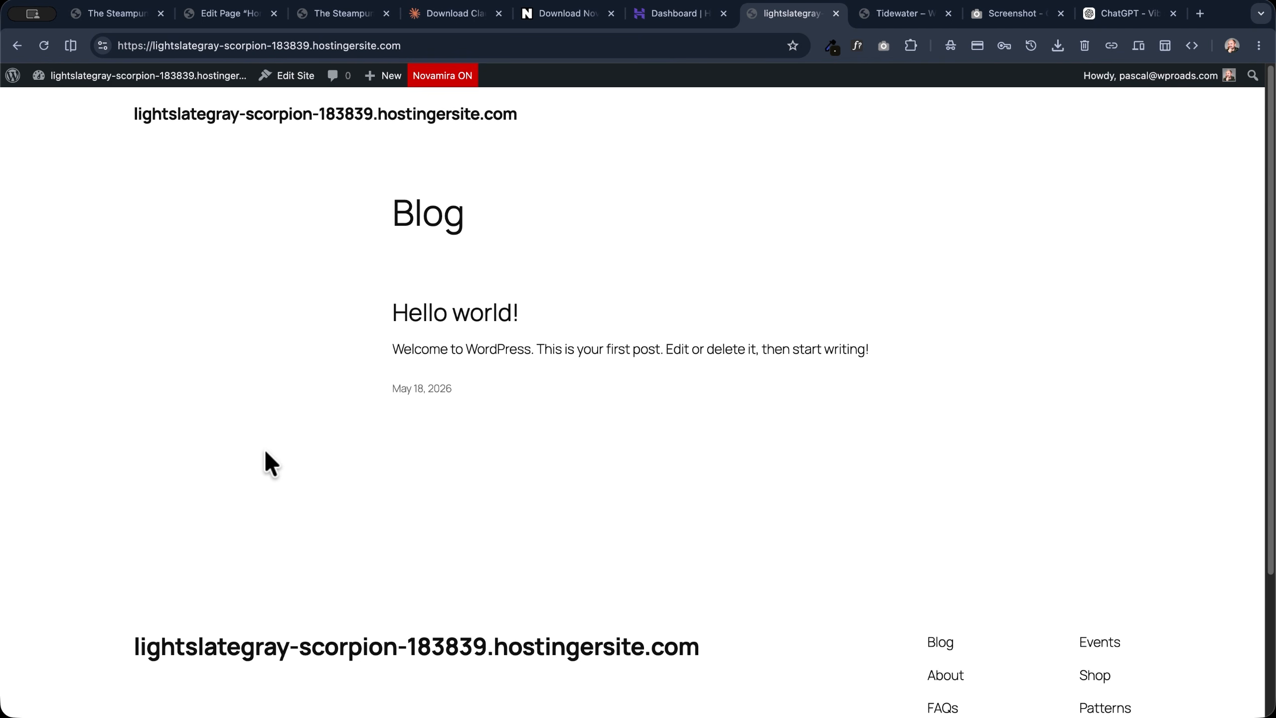
# Step: Switch to the browser, reload the new site's front end and examine the generated home page down to its footer
pyautogui.press('super+r')
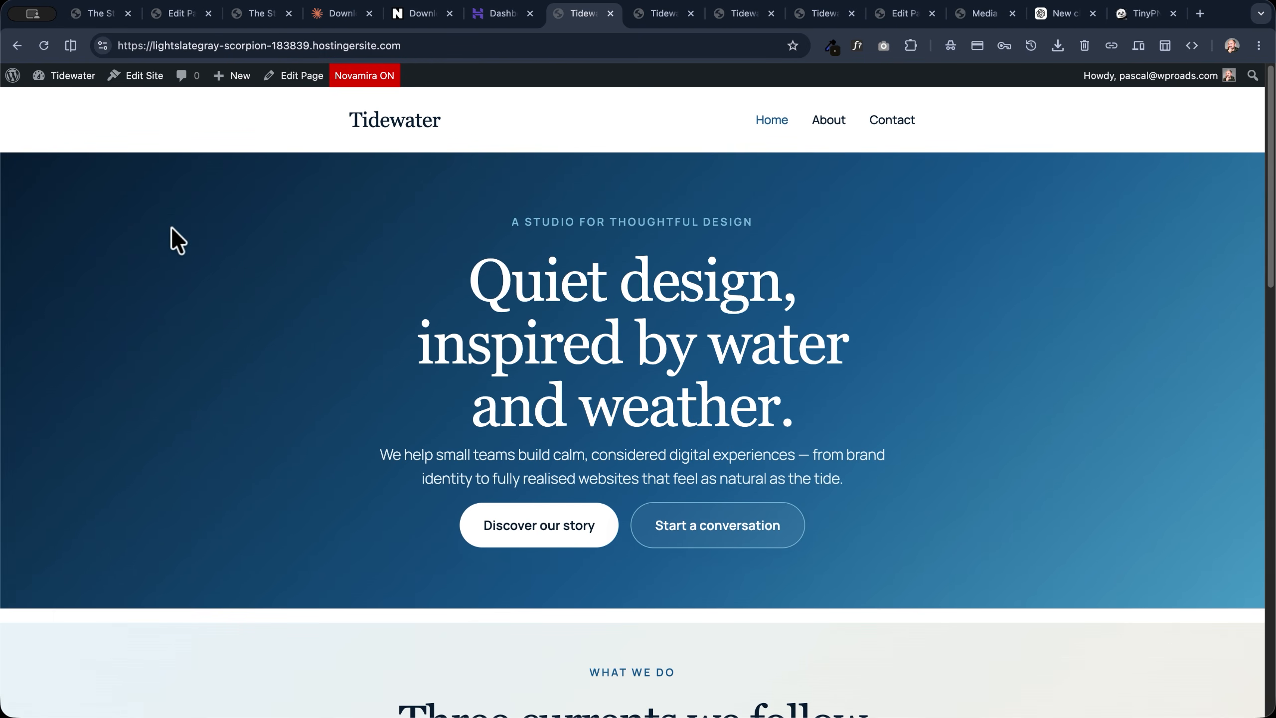
pyautogui.scroll(-15, 172, 228)
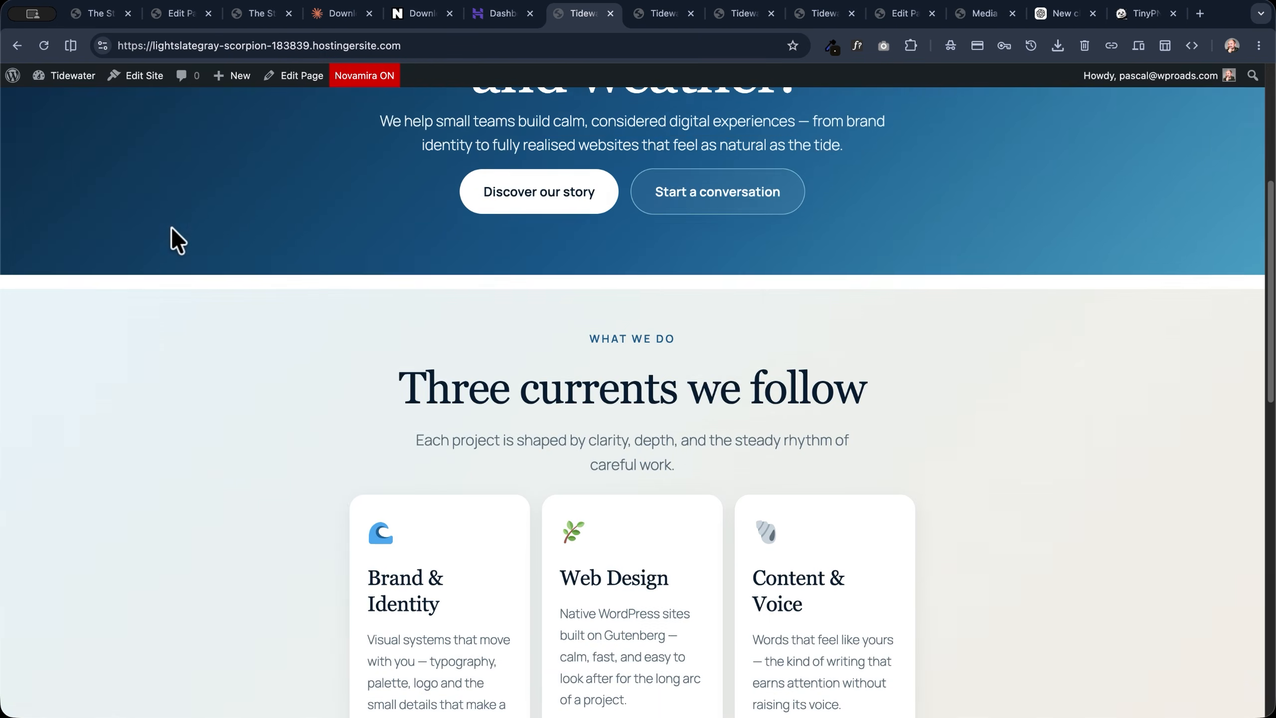
pyautogui.scroll(-5, 161, 225)
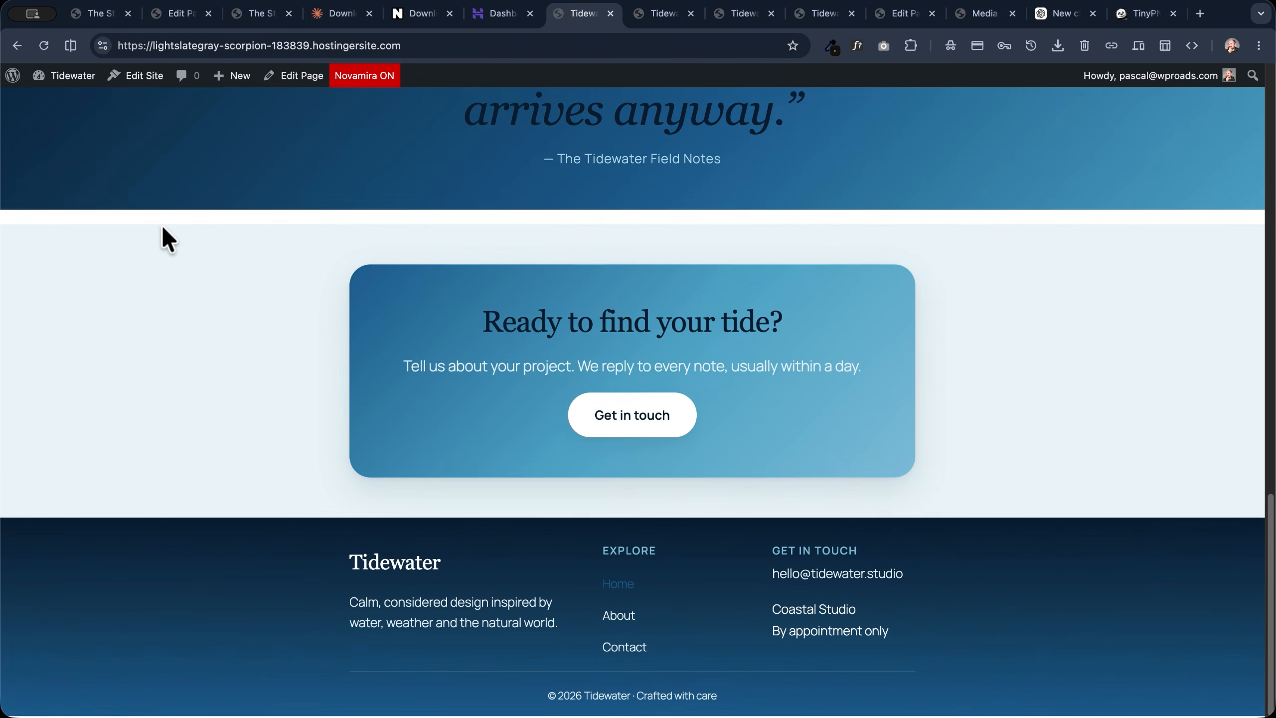
pyautogui.scroll(15, 161, 224)
pyautogui.scroll(5, 161, 224)
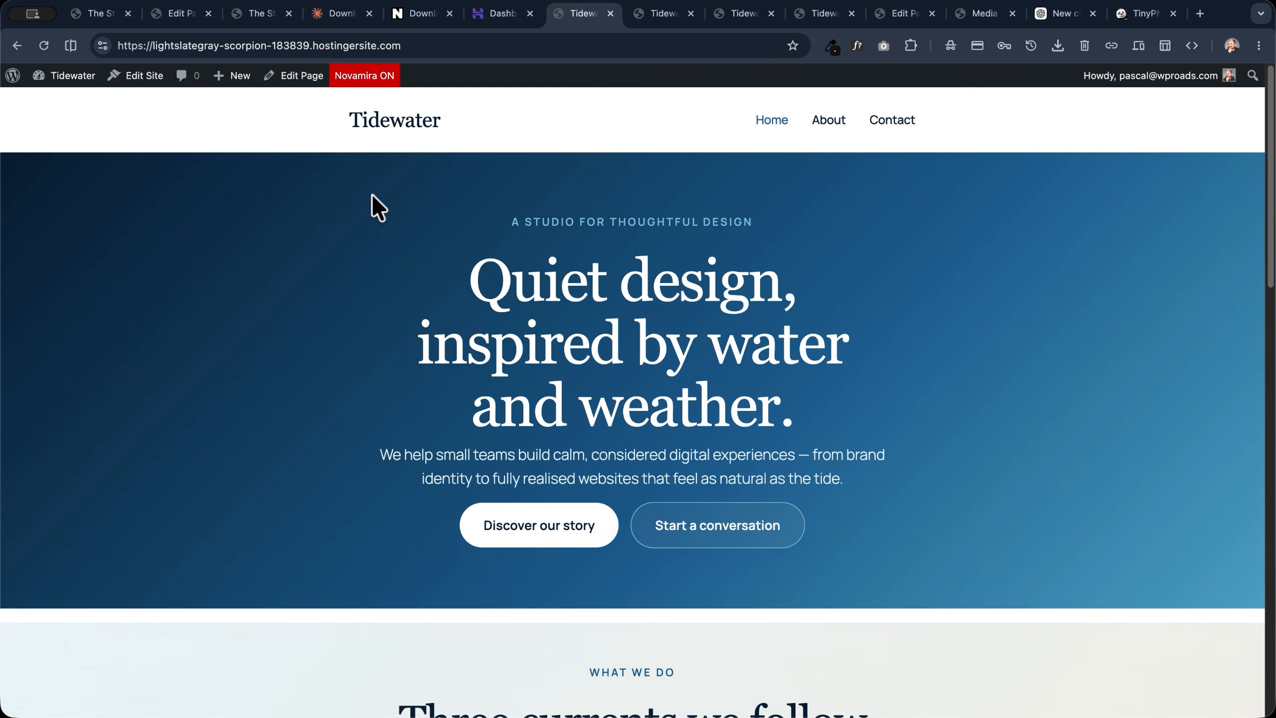
# Step: Compare the second version of the Tidewater home page with the first and examine its sections
pyautogui.hotkey('ctrl', 'Tab')
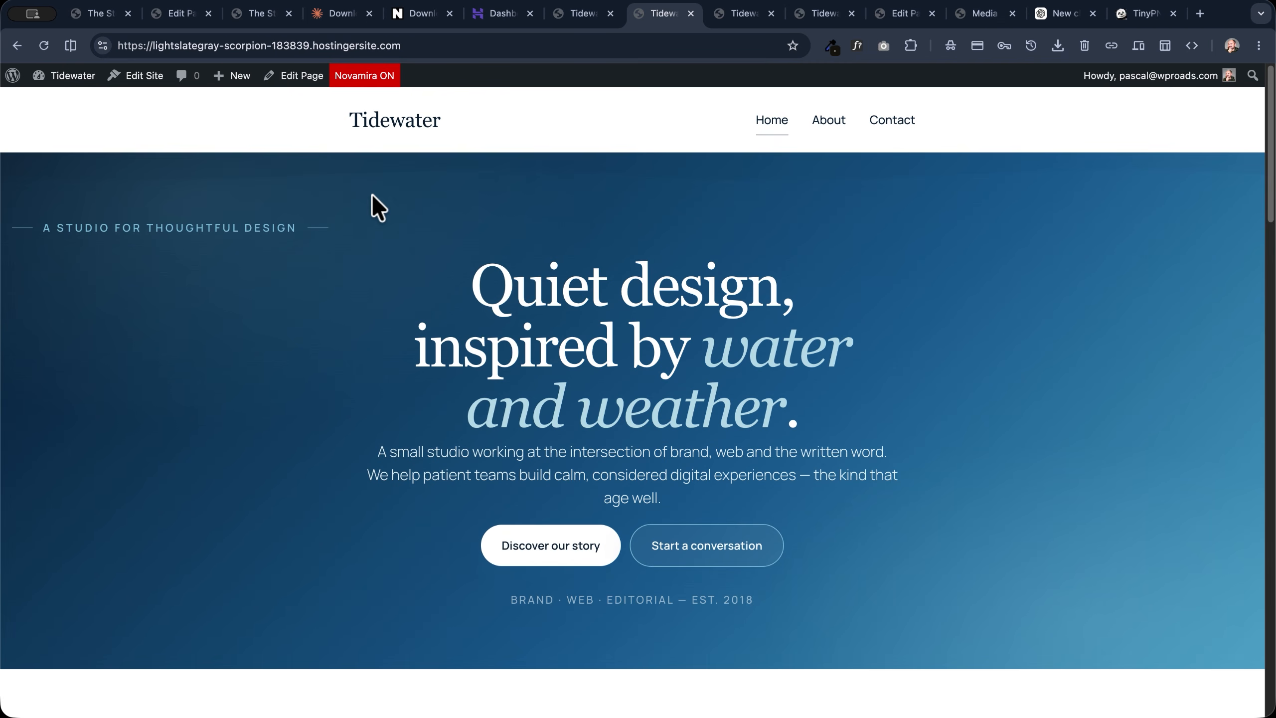
pyautogui.hotkey('ctrl', 'shift', 'Tab')
pyautogui.hotkey('ctrl', 'Tab')
pyautogui.hotkey('ctrl', 'shift', 'Tab')
pyautogui.hotkey('ctrl', 'Tab')
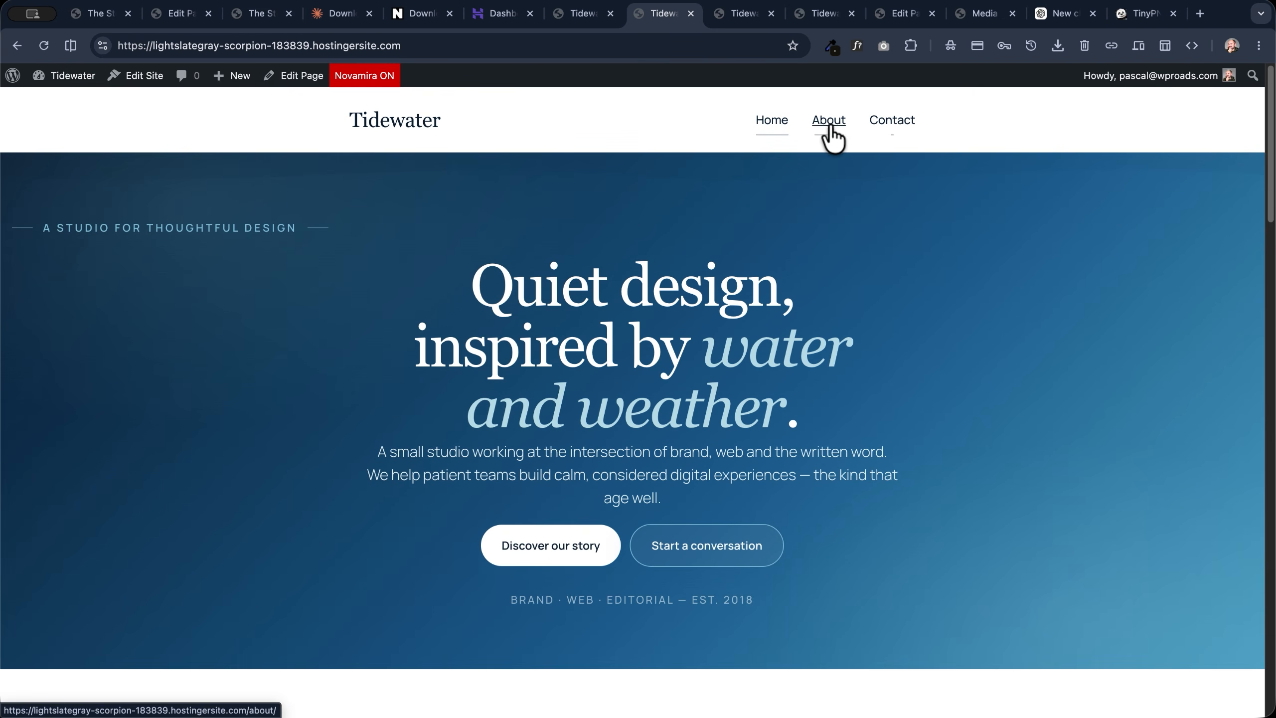
pyautogui.scroll(-10, 254, 196)
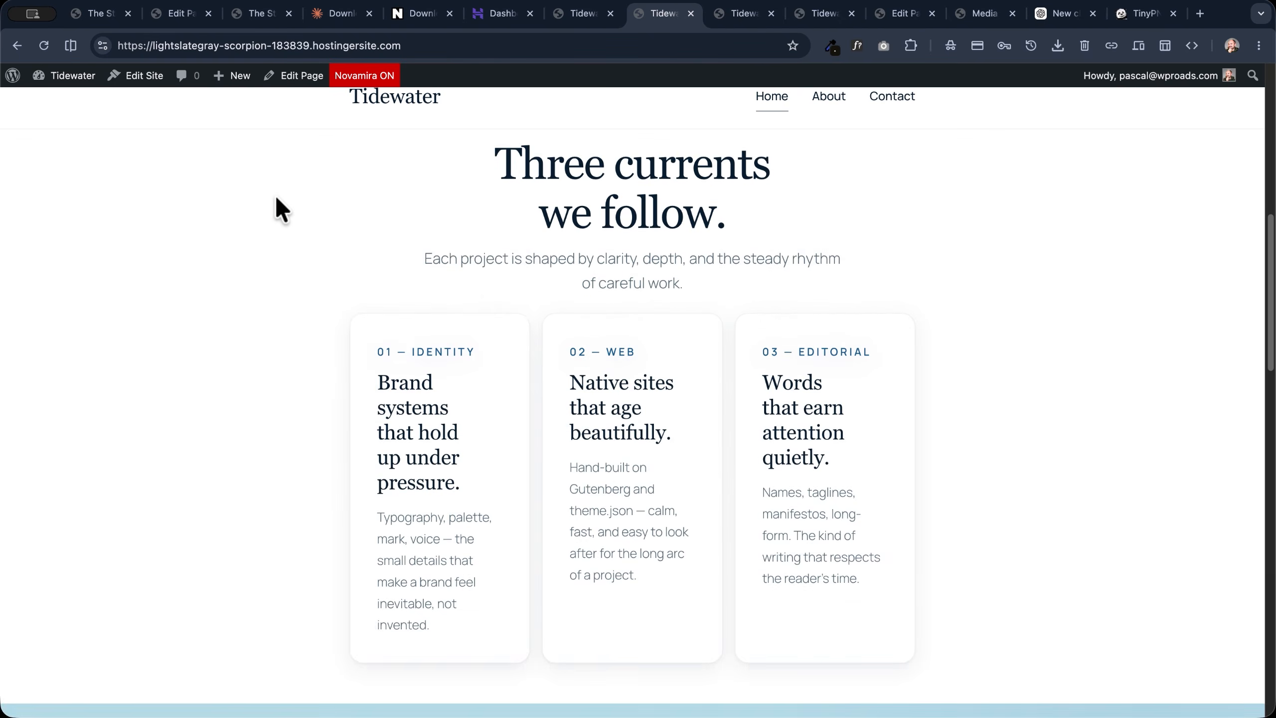
pyautogui.scroll(1, 275, 195)
pyautogui.scroll(-8, 246, 217)
pyautogui.scroll(-15, 246, 221)
pyautogui.scroll(20, 246, 222)
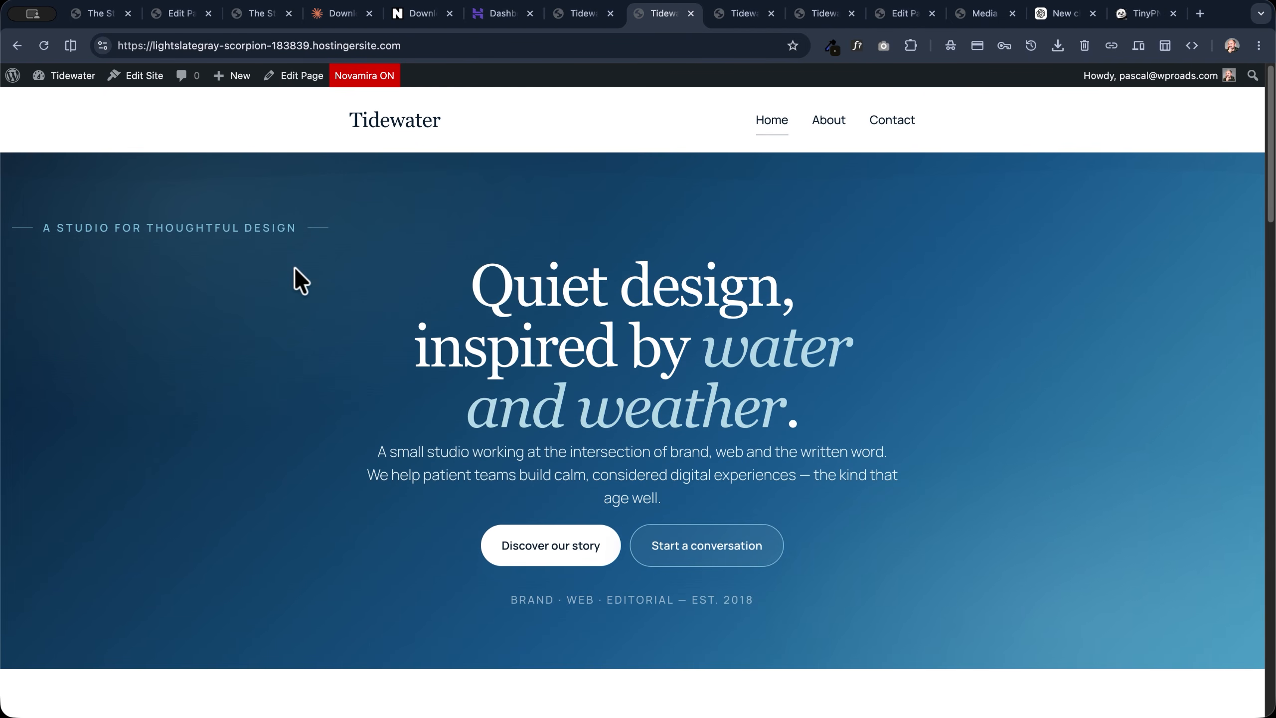
# Step: Examine the third version of the Tidewater home page and compare its hero image with the fourth version
pyautogui.hotkey('ctrl', 'Tab')
pyautogui.scroll(-20, 319, 190)
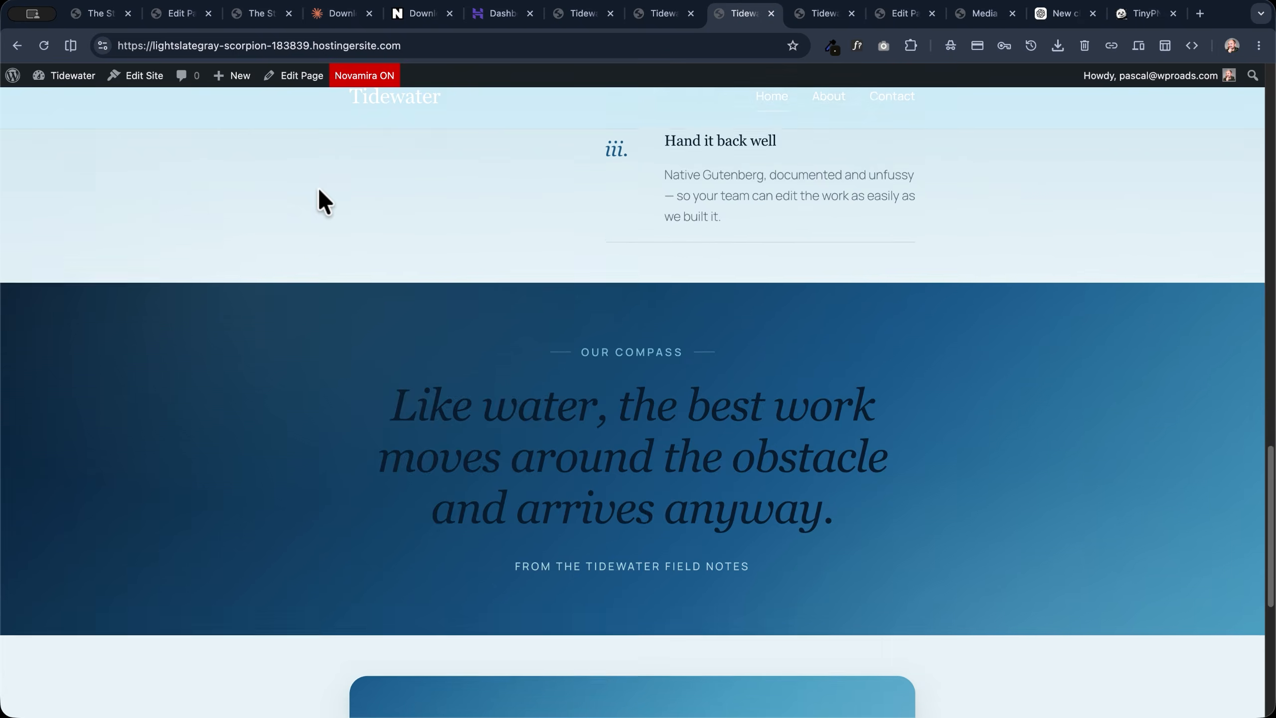
pyautogui.scroll(10, 319, 190)
pyautogui.scroll(10, 318, 190)
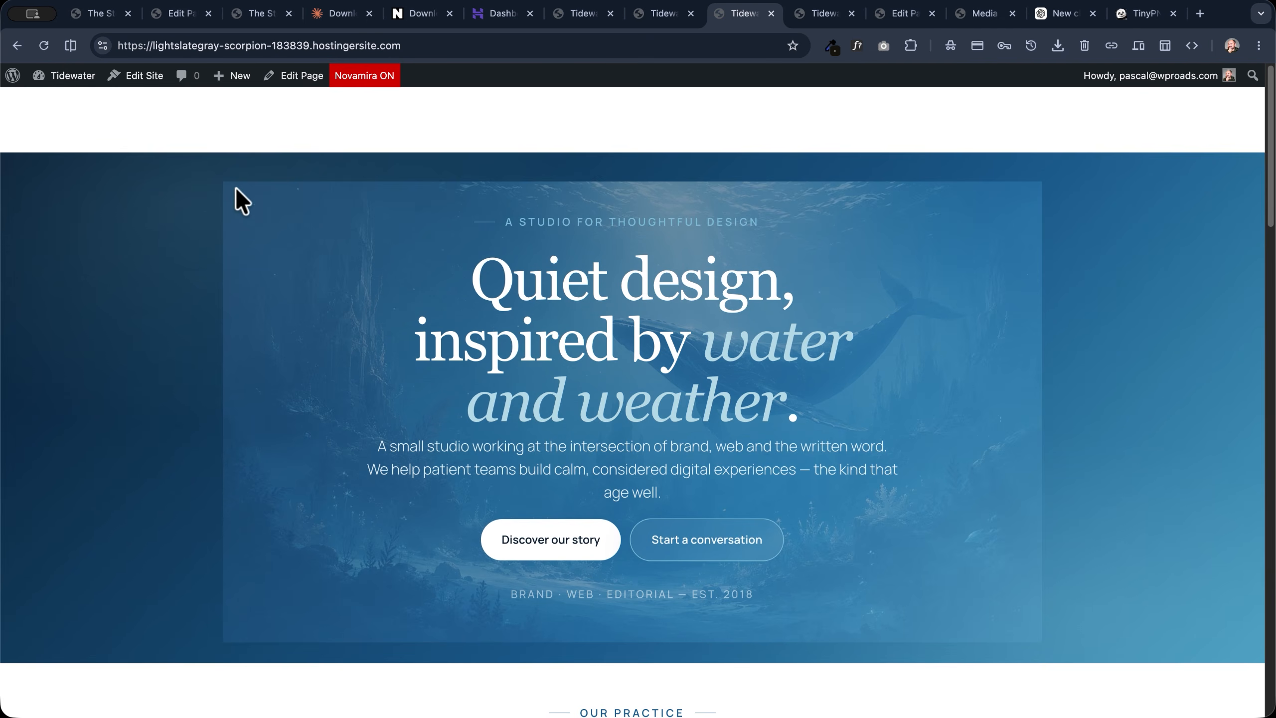
pyautogui.hotkey('ctrl', 'Tab')
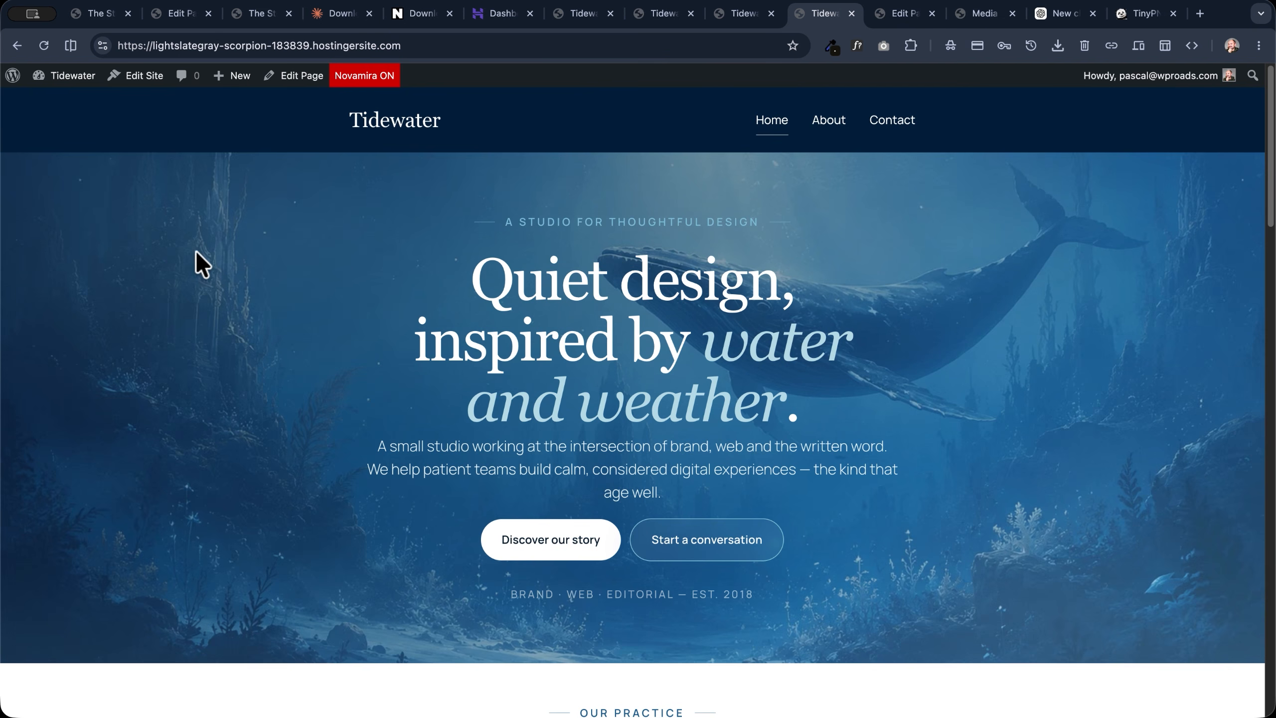
# Step: Switch to the Incognito window and examine the finished Tidewater home page, including its header over the scrolled sections
pyautogui.hotkey('ctrl', 'Up')
pyautogui.click(422, 168)
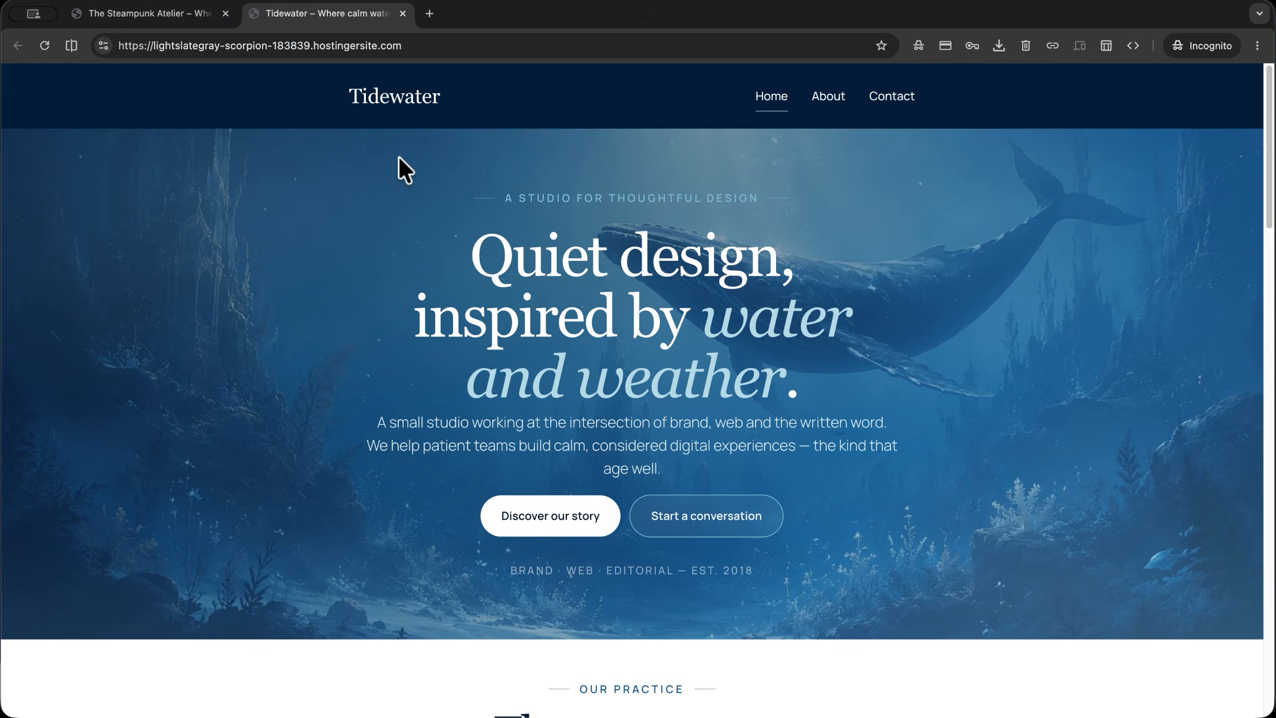
pyautogui.scroll(-3, 146, 214)
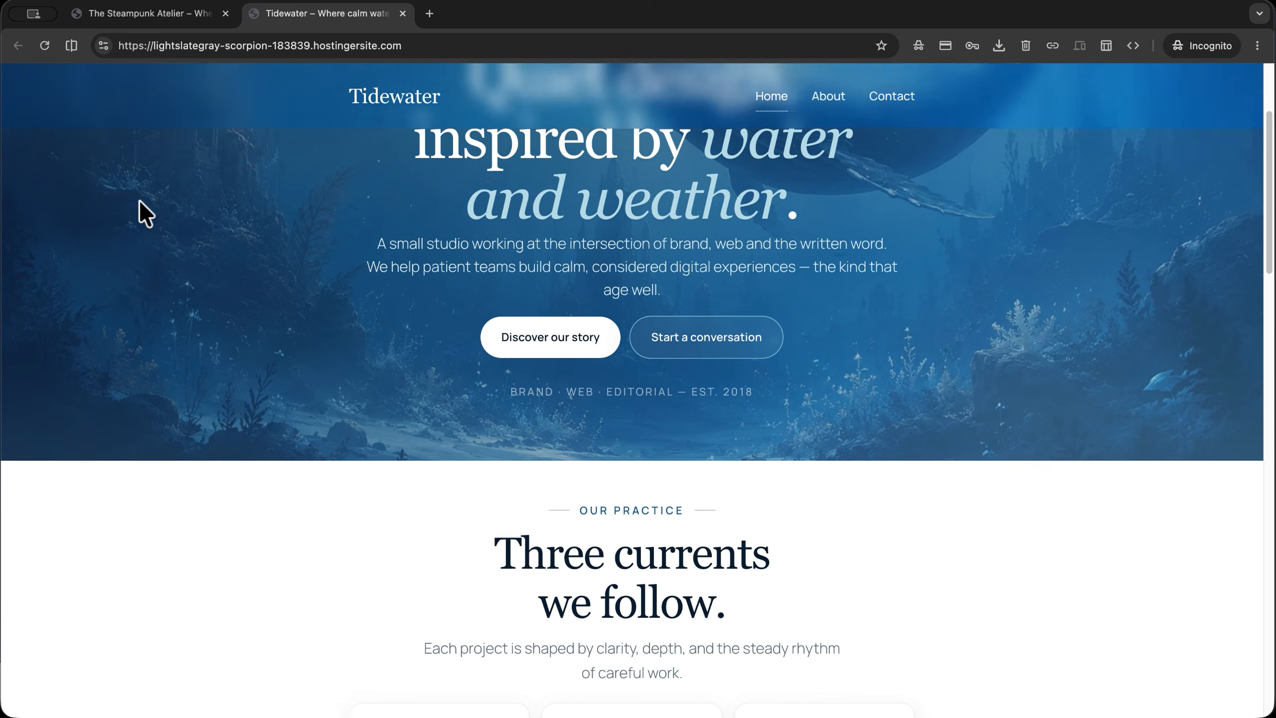
pyautogui.scroll(2, 145, 214)
pyautogui.scroll(-1, 146, 214)
pyautogui.scroll(-5, 146, 214)
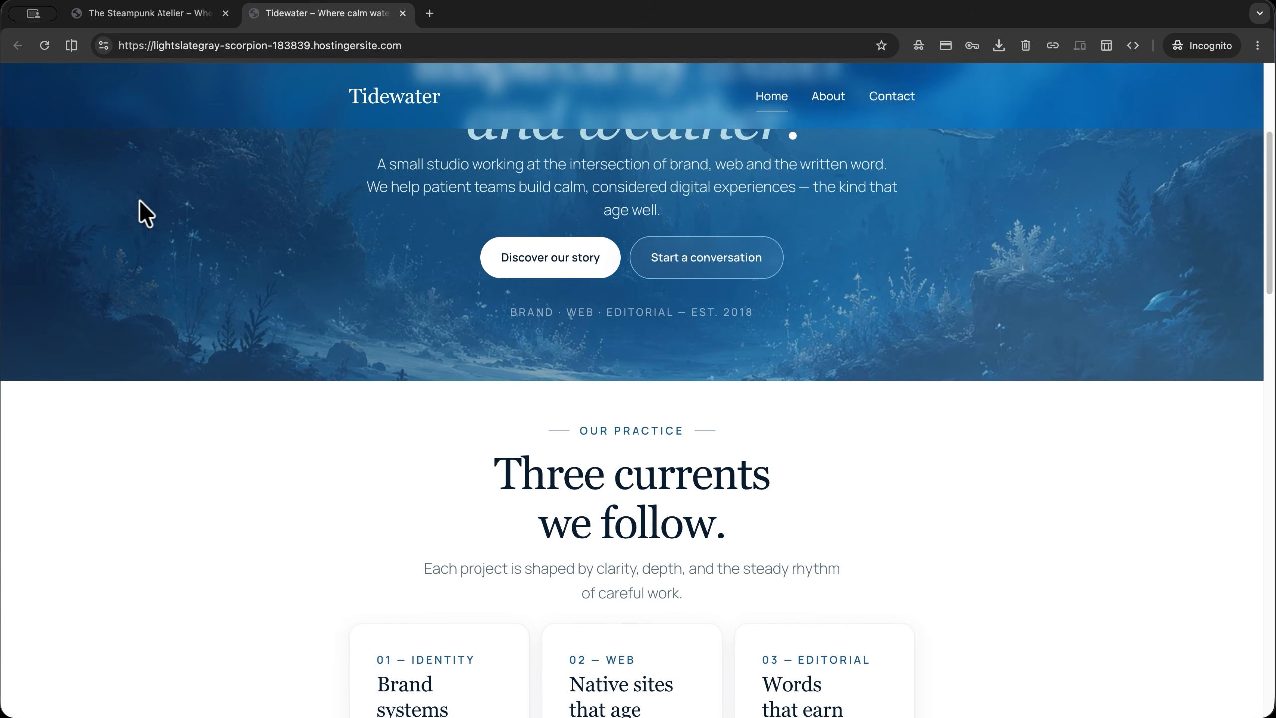
pyautogui.scroll(-7, 143, 212)
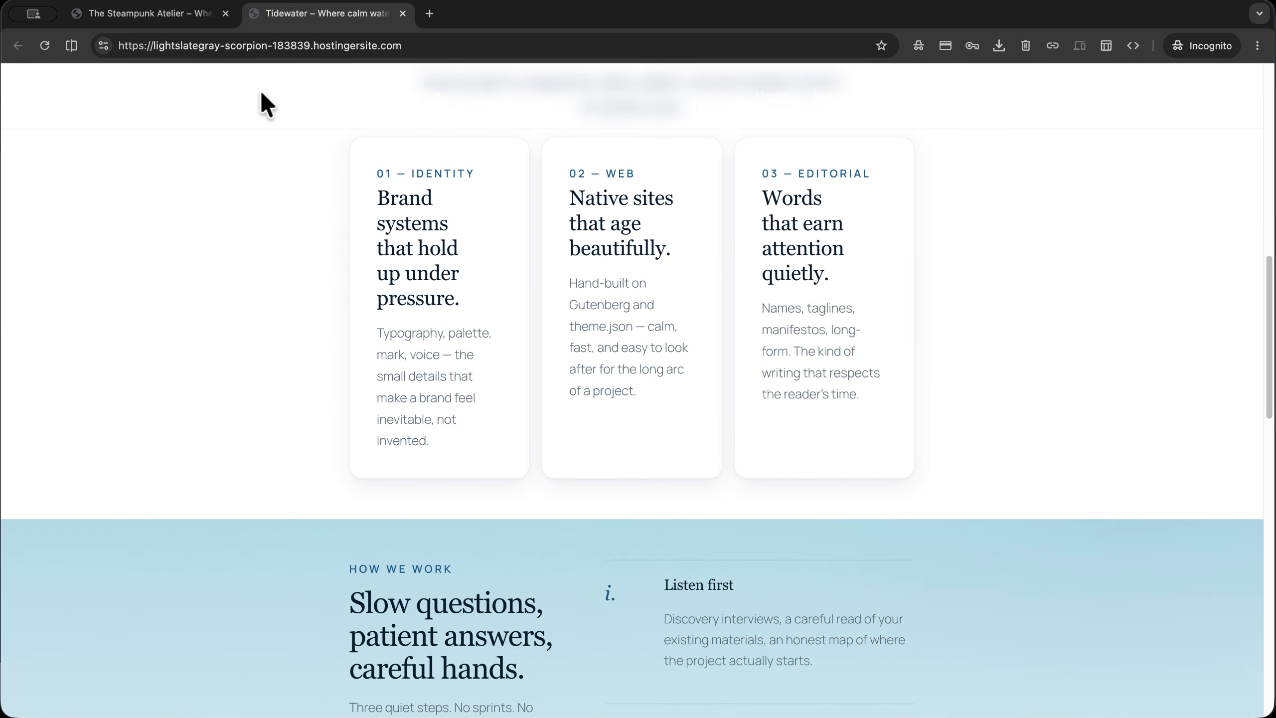
pyautogui.scroll(-20, 159, 286)
pyautogui.scroll(9, 158, 287)
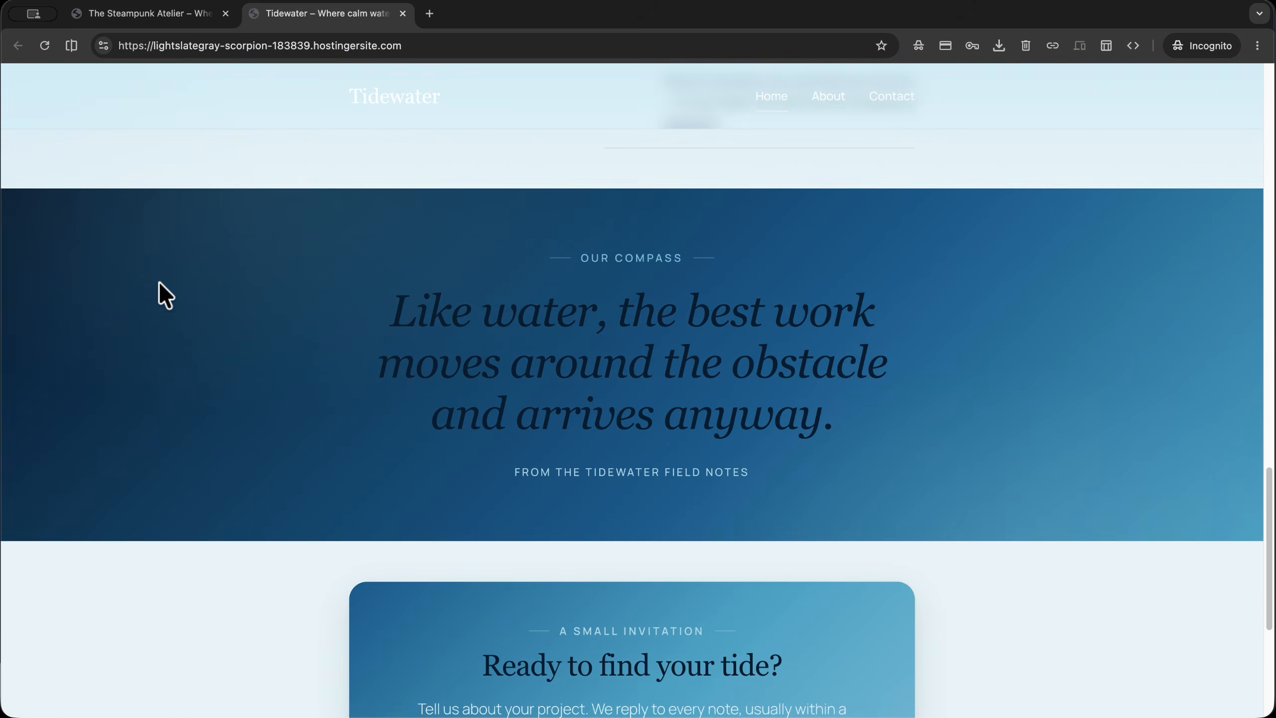
pyautogui.scroll(20, 160, 283)
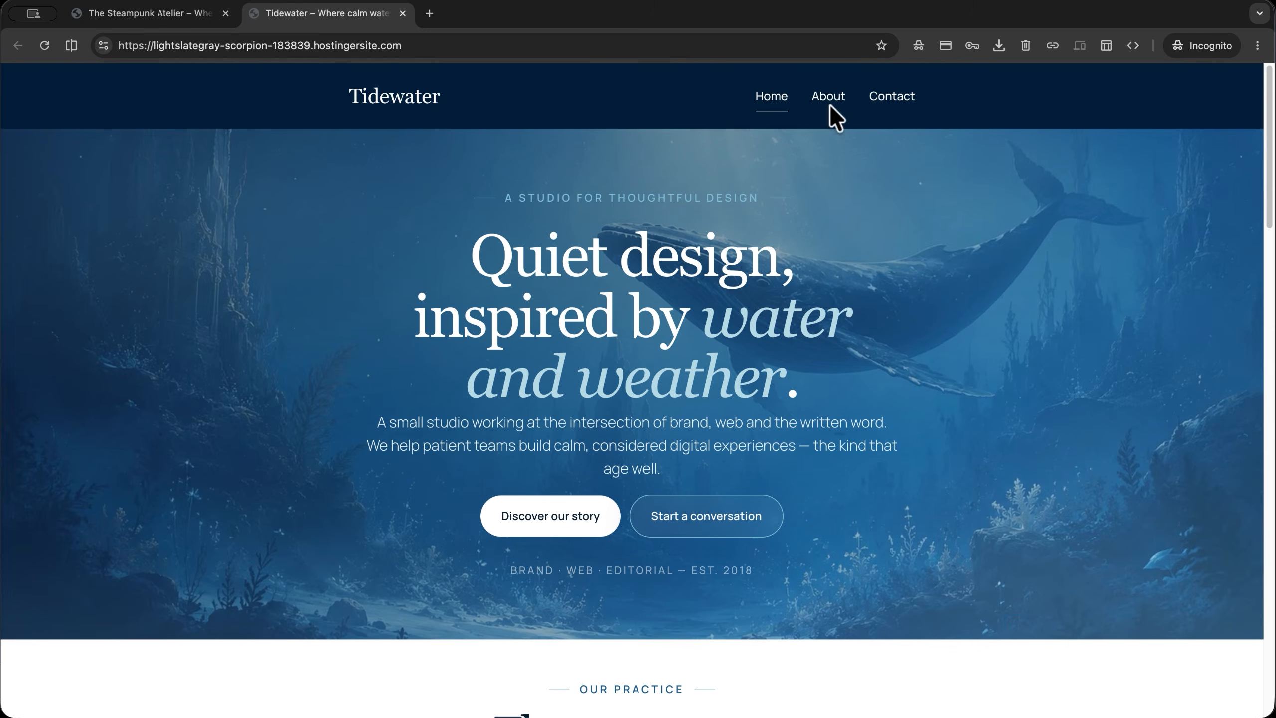
# Step: Open the Tidewater site's About page and examine its sections down to the footer
pyautogui.click(828, 103)
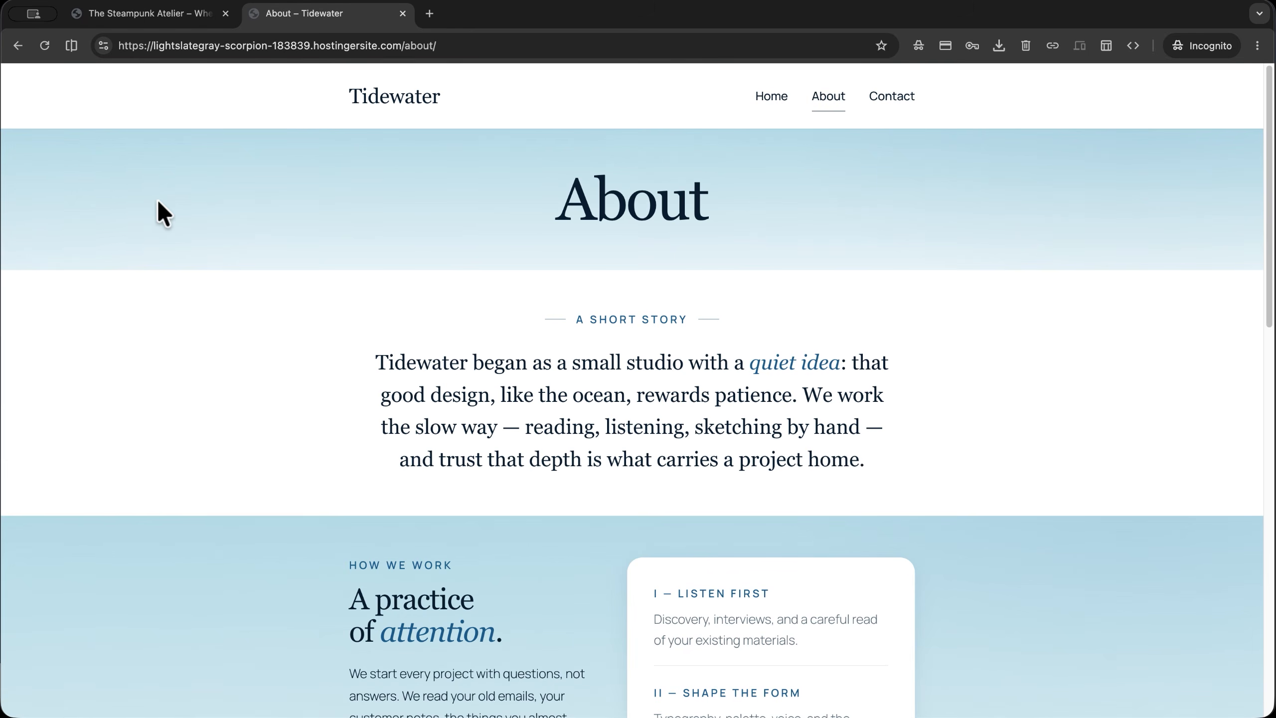
pyautogui.scroll(-8, 159, 202)
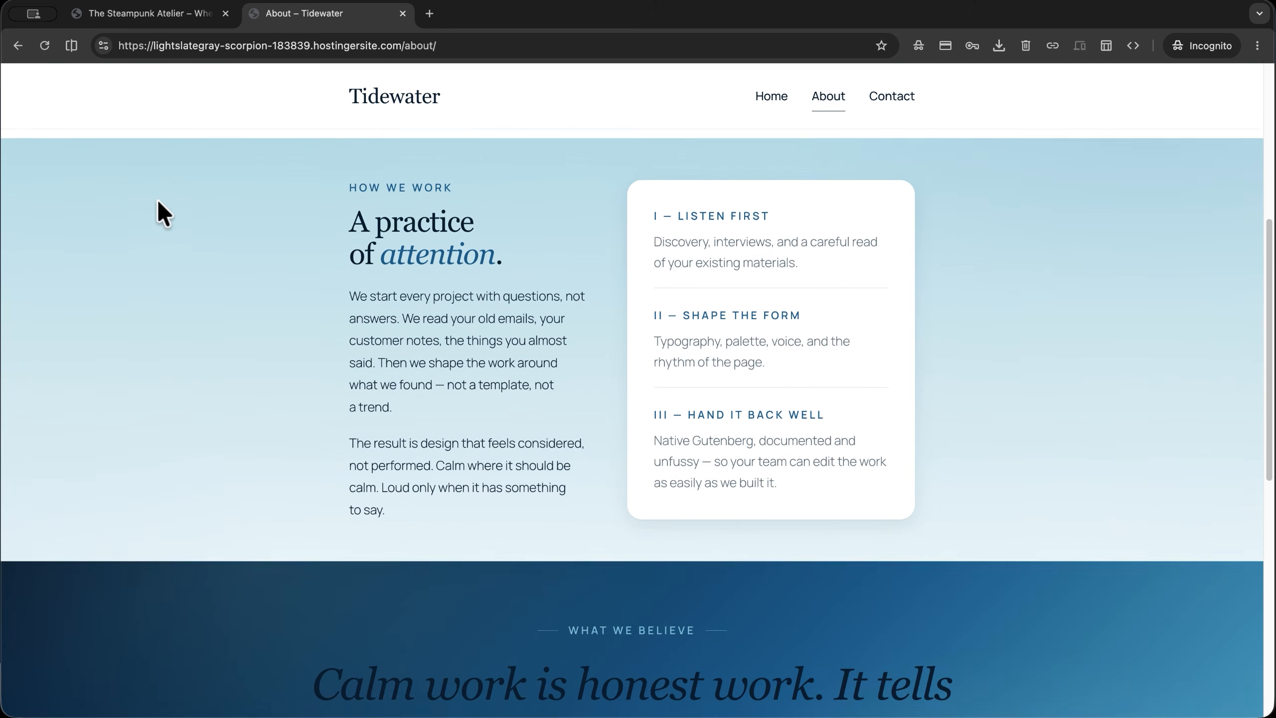
pyautogui.scroll(-10, 158, 200)
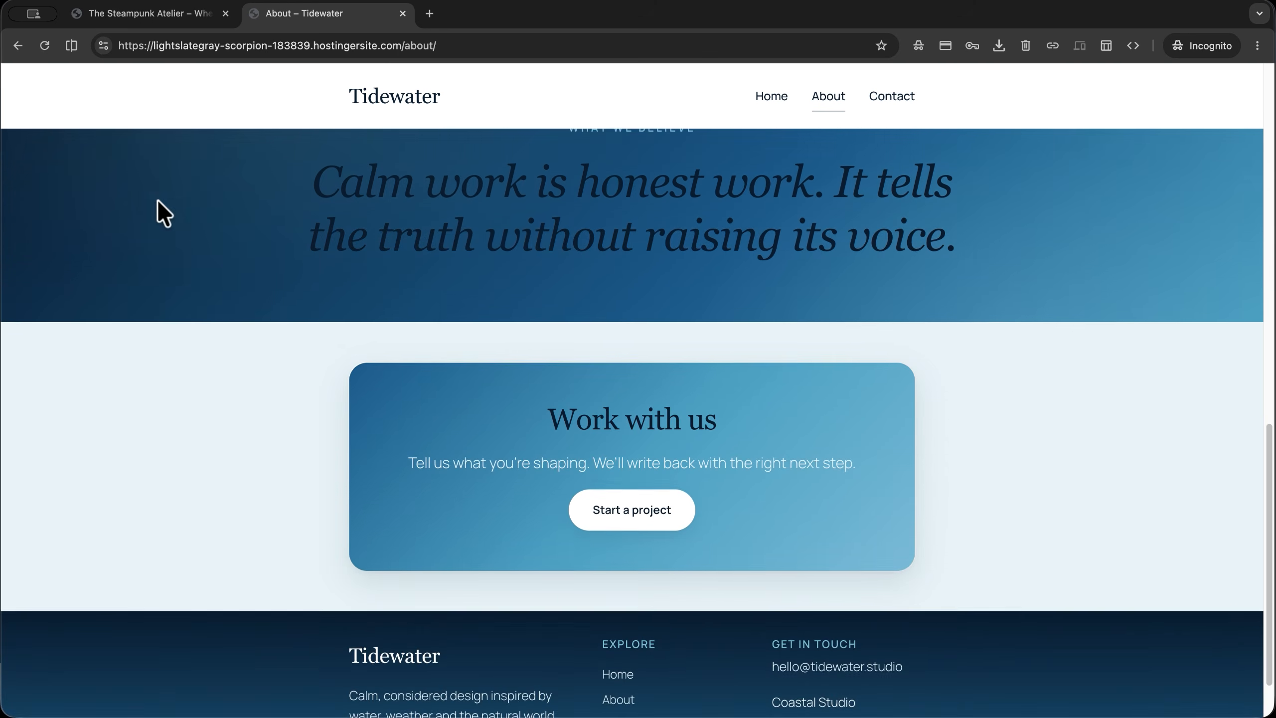
pyautogui.scroll(19, 157, 207)
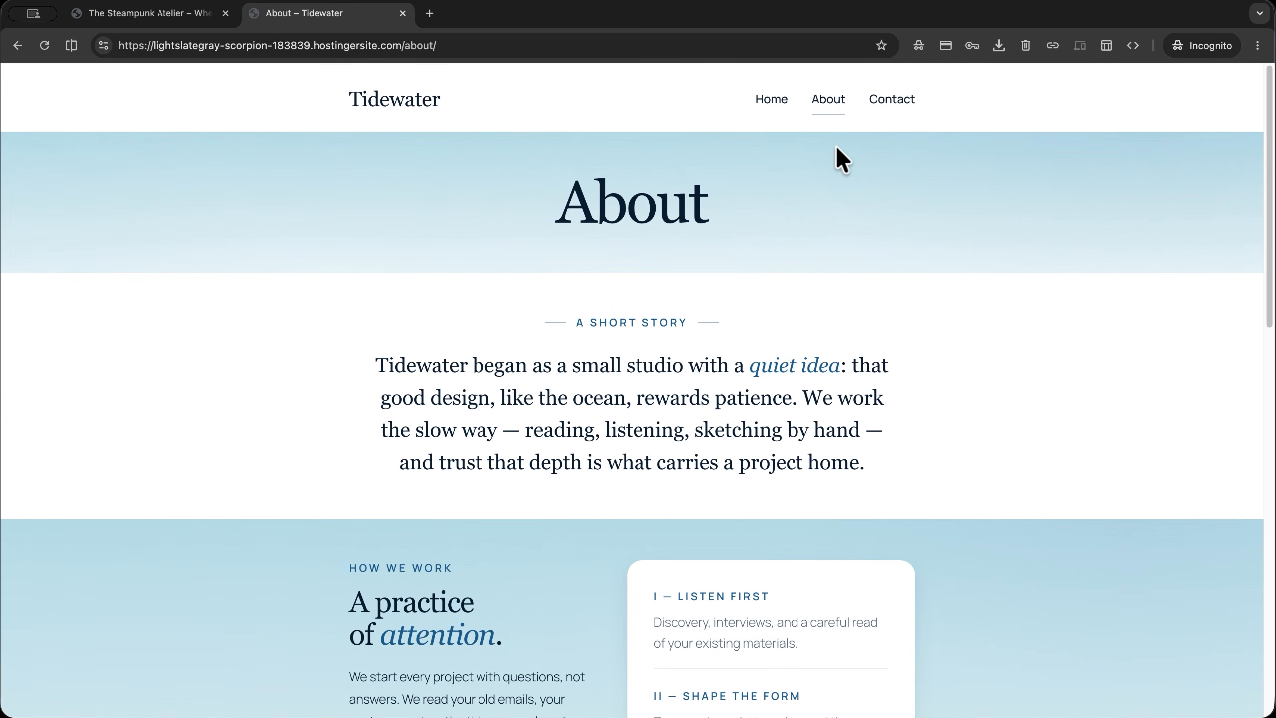
# Step: Open the Contact page and examine its contact cards and the small promises section
pyautogui.click(888, 99)
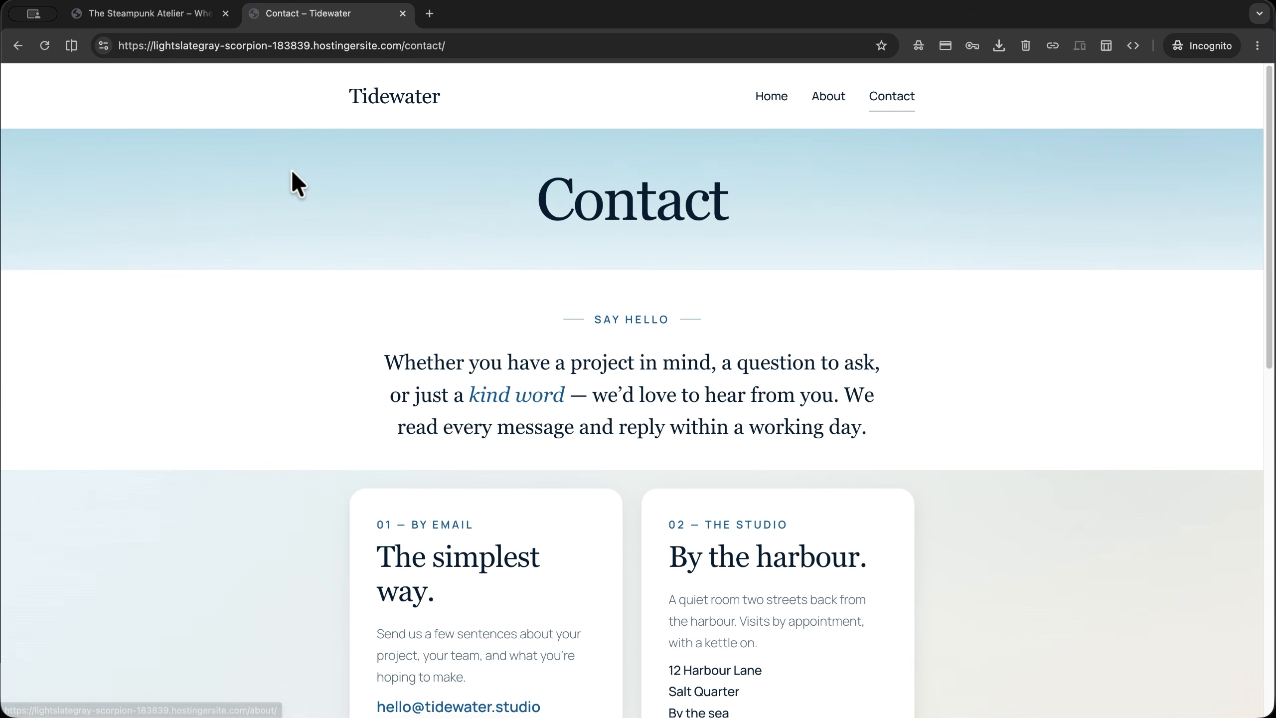
pyautogui.scroll(-14, 228, 195)
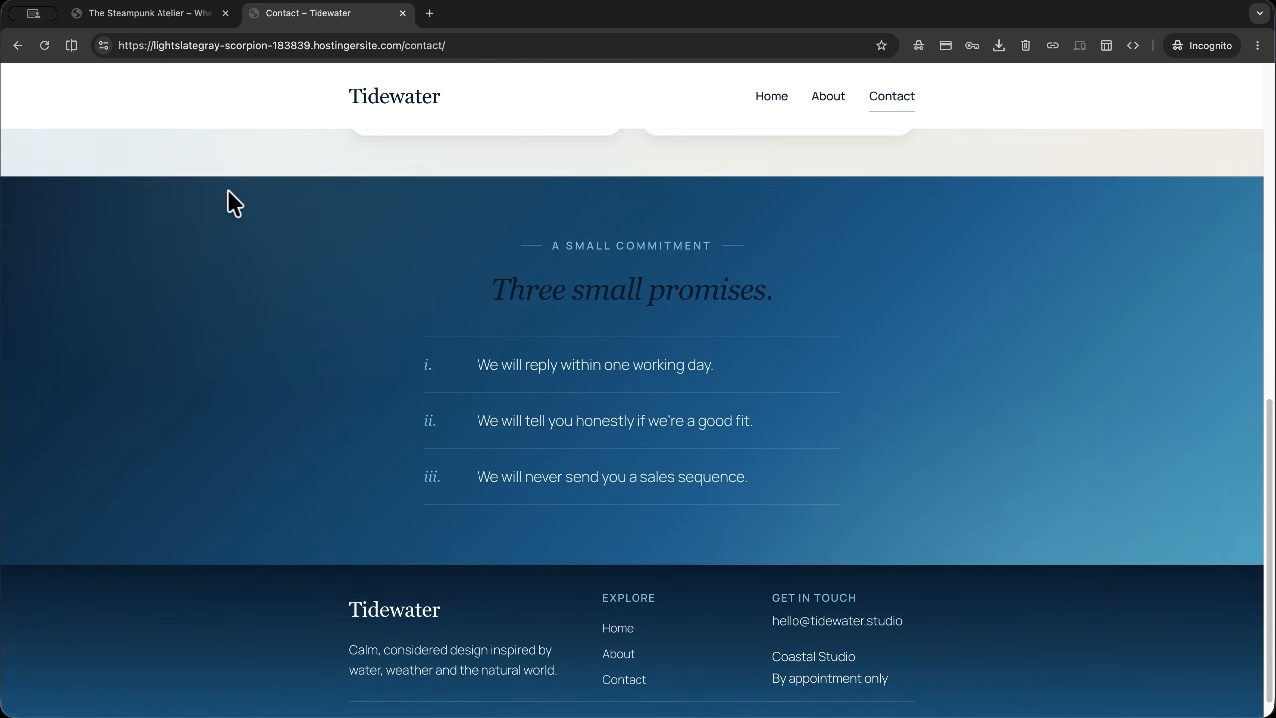
pyautogui.scroll(14, 228, 191)
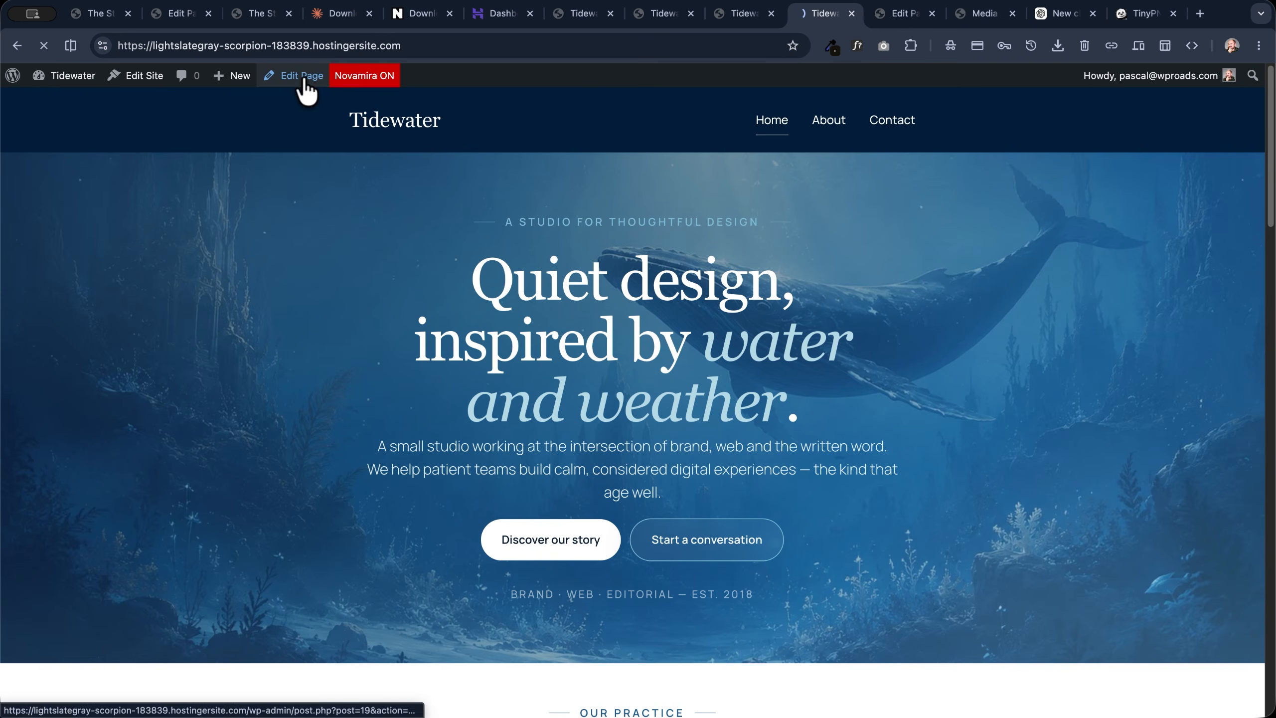
# Step: Open the Home page in the block editor, dismiss the autosave notice and recover the invalid "Start a conversation" button block
pyautogui.click(304, 80)
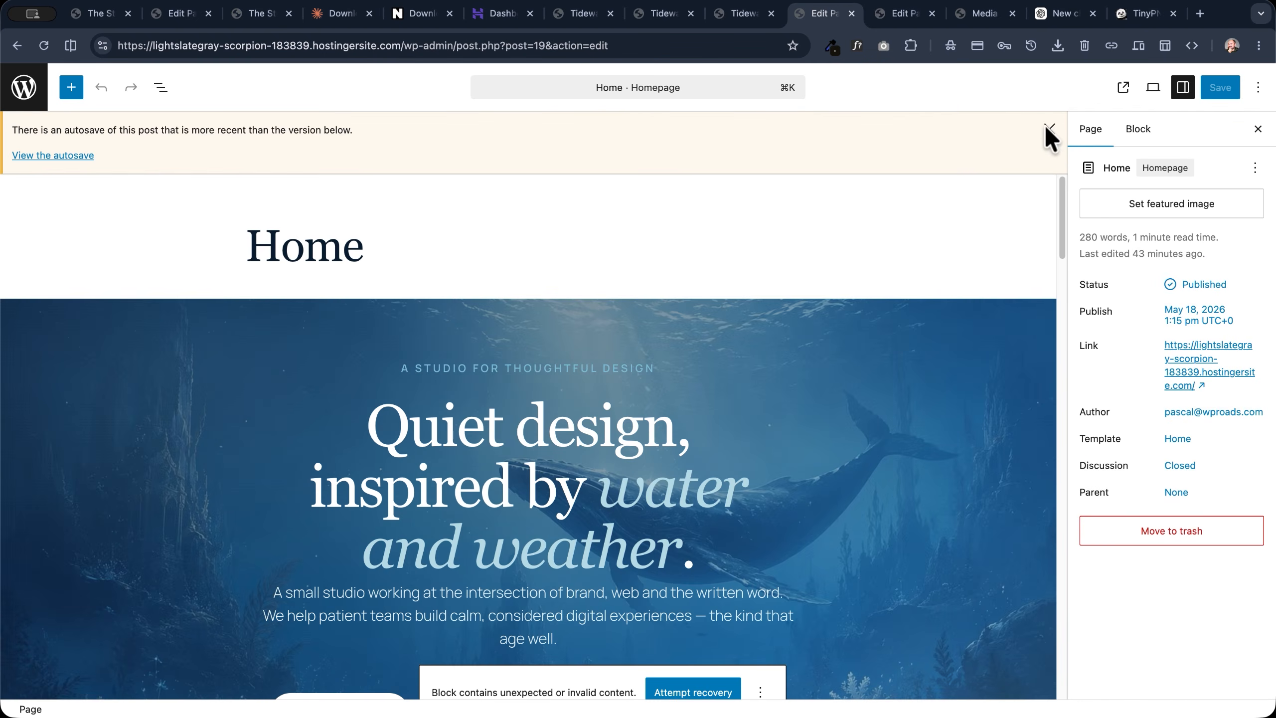
pyautogui.click(1049, 130)
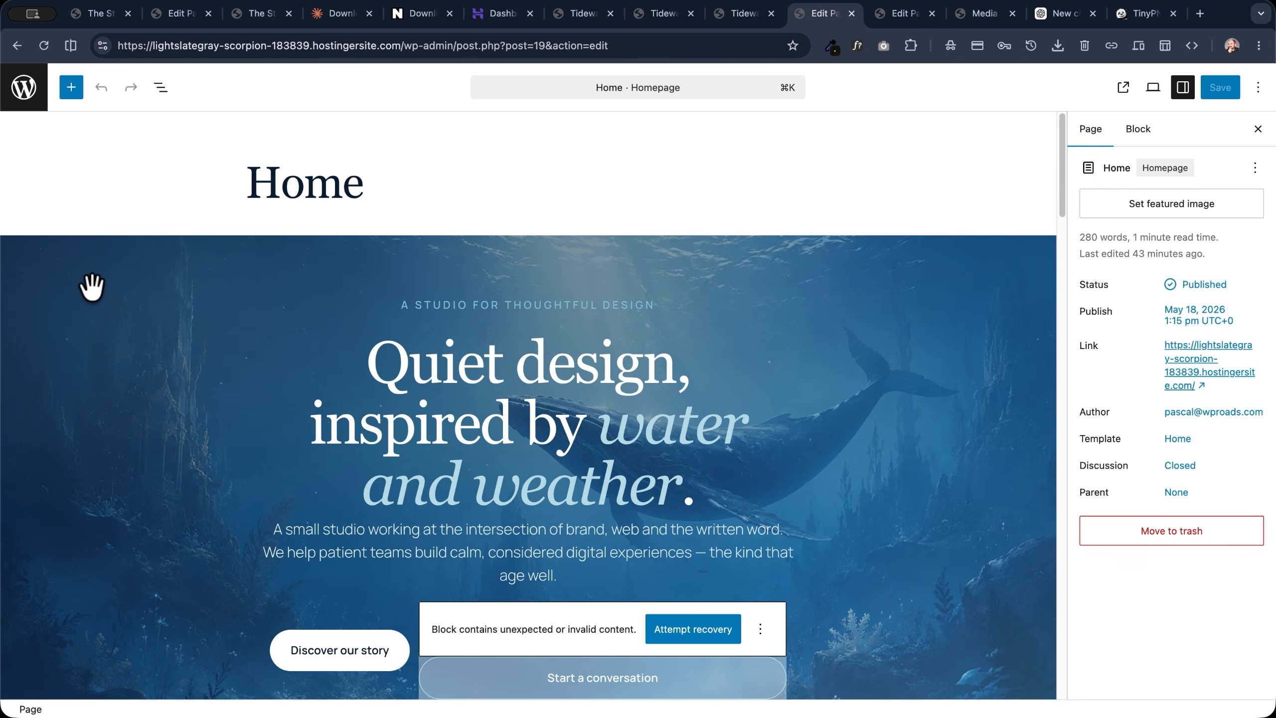
pyautogui.scroll(-3, 91, 286)
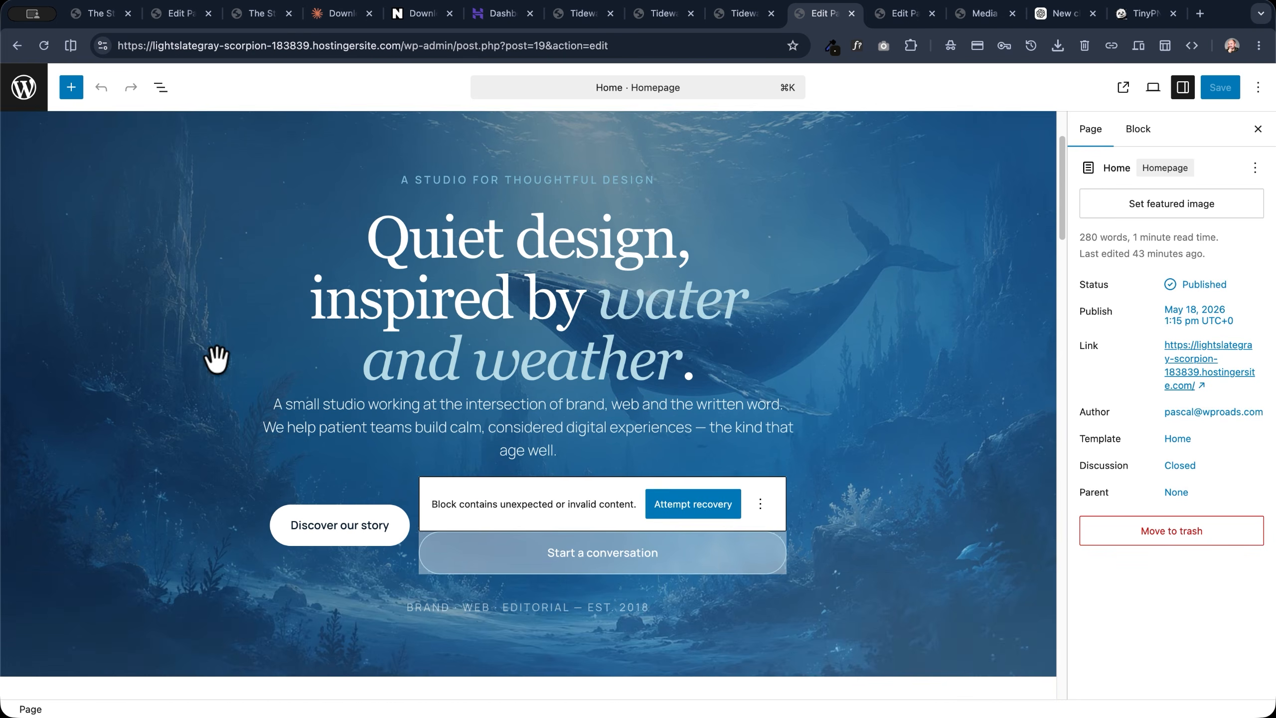
pyautogui.click(703, 512)
pyautogui.scroll(-6, 157, 410)
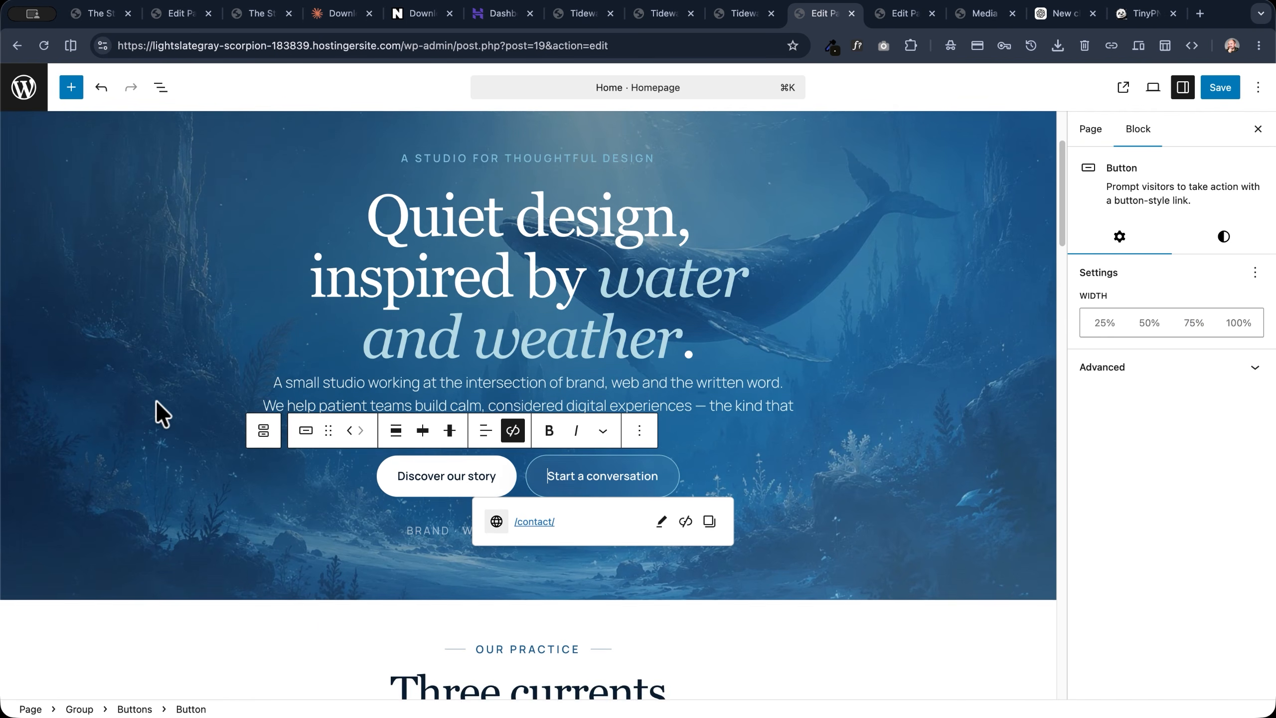
# Step: Recover the three invalid step blocks in the "How we work" section and check the rest of the page
pyautogui.scroll(-10, 156, 403)
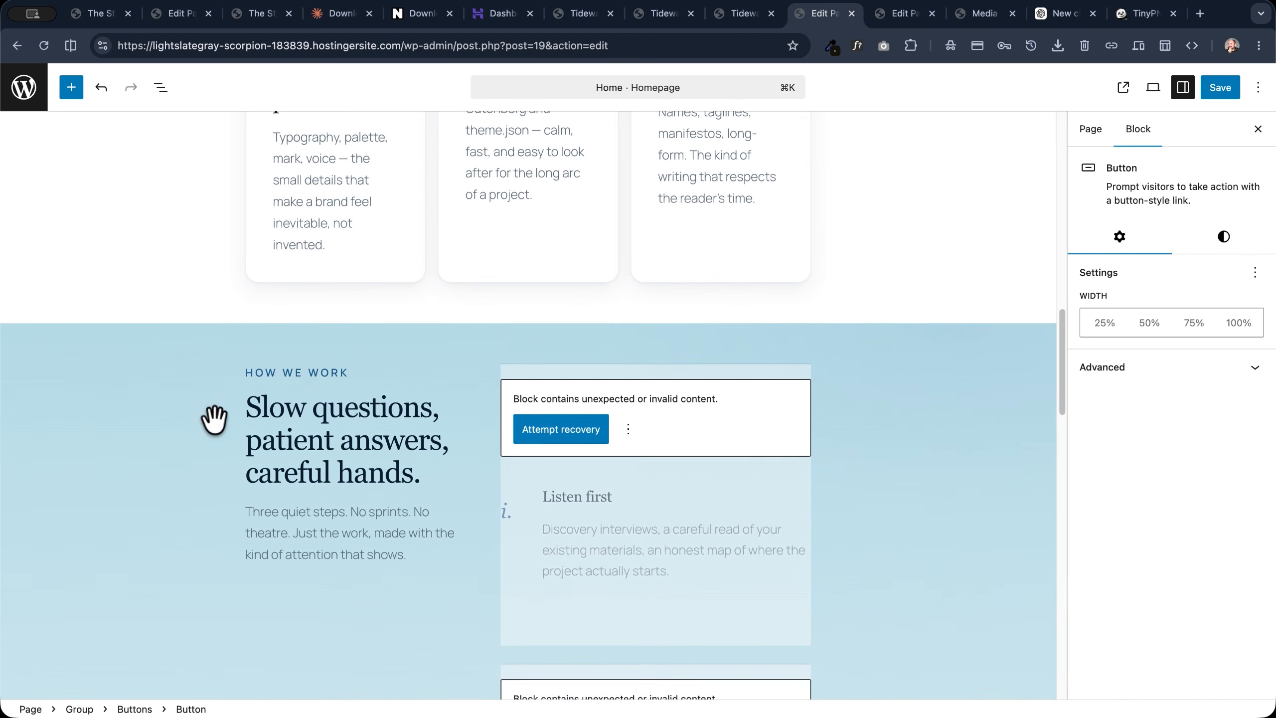
pyautogui.click(584, 427)
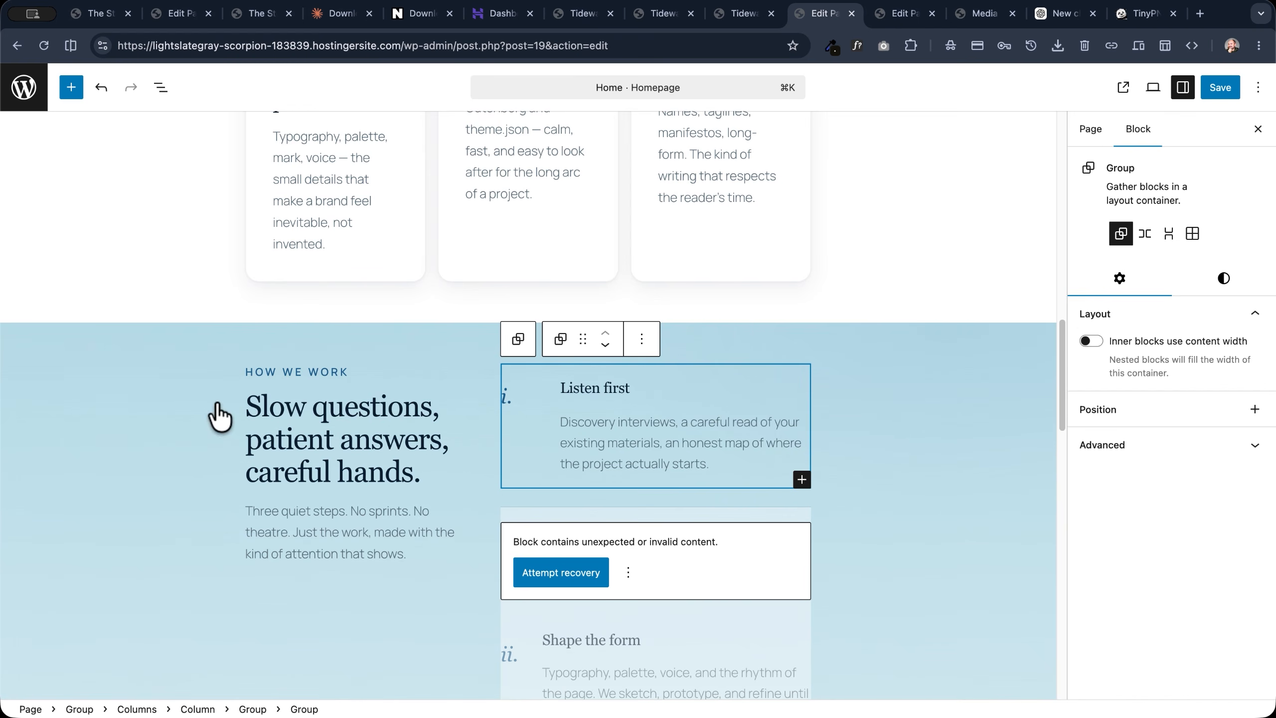
pyautogui.scroll(-3, 216, 418)
pyautogui.click(550, 428)
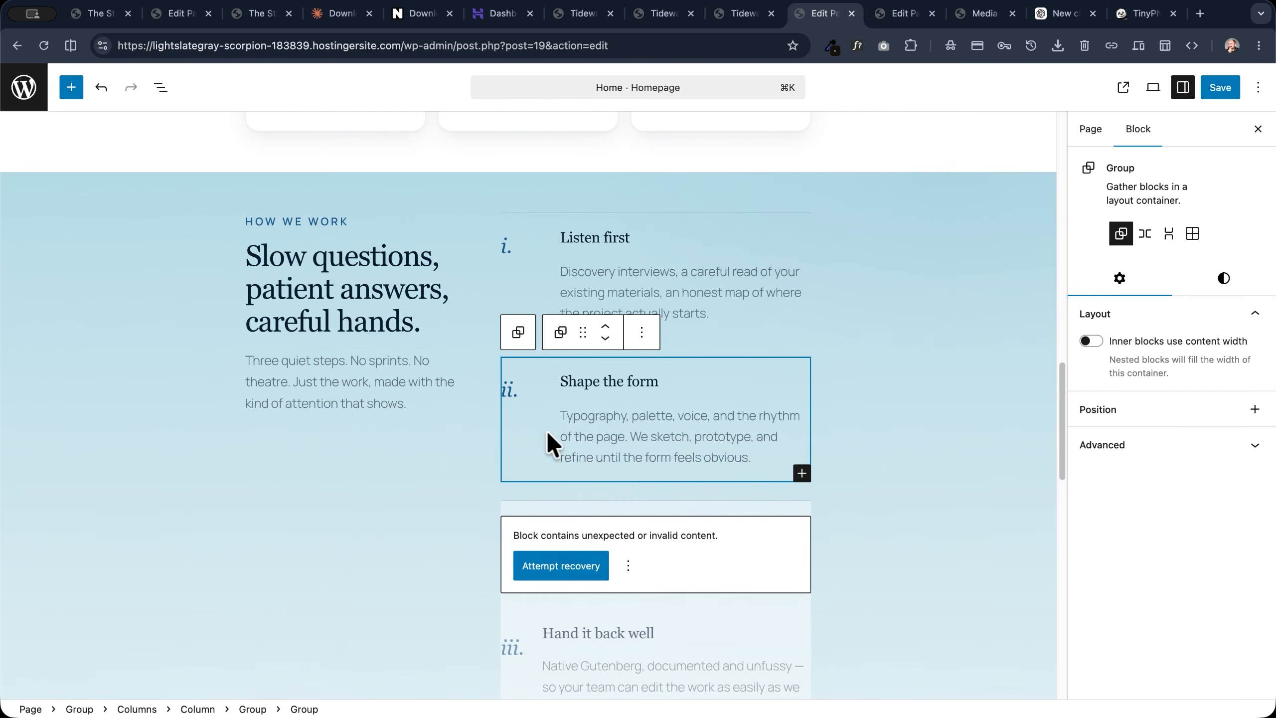
pyautogui.click(559, 566)
pyautogui.scroll(-11, 154, 407)
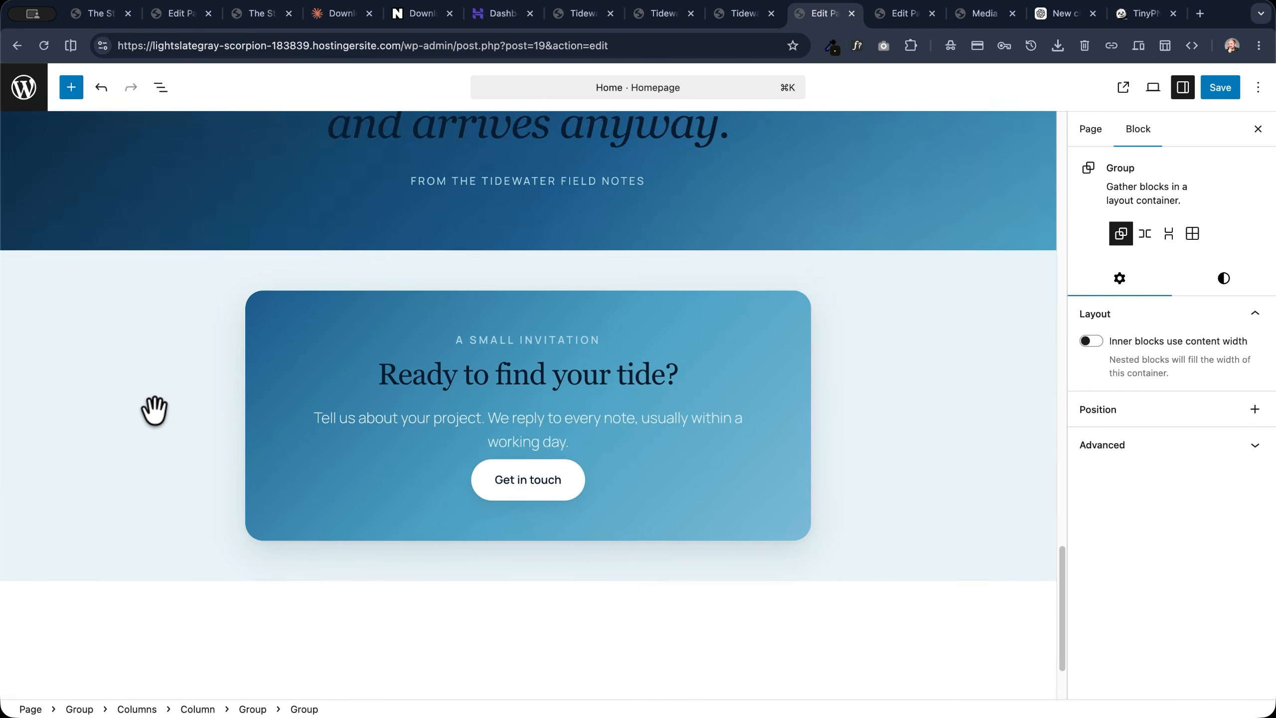
pyautogui.scroll(10, 154, 407)
pyautogui.scroll(15, 154, 411)
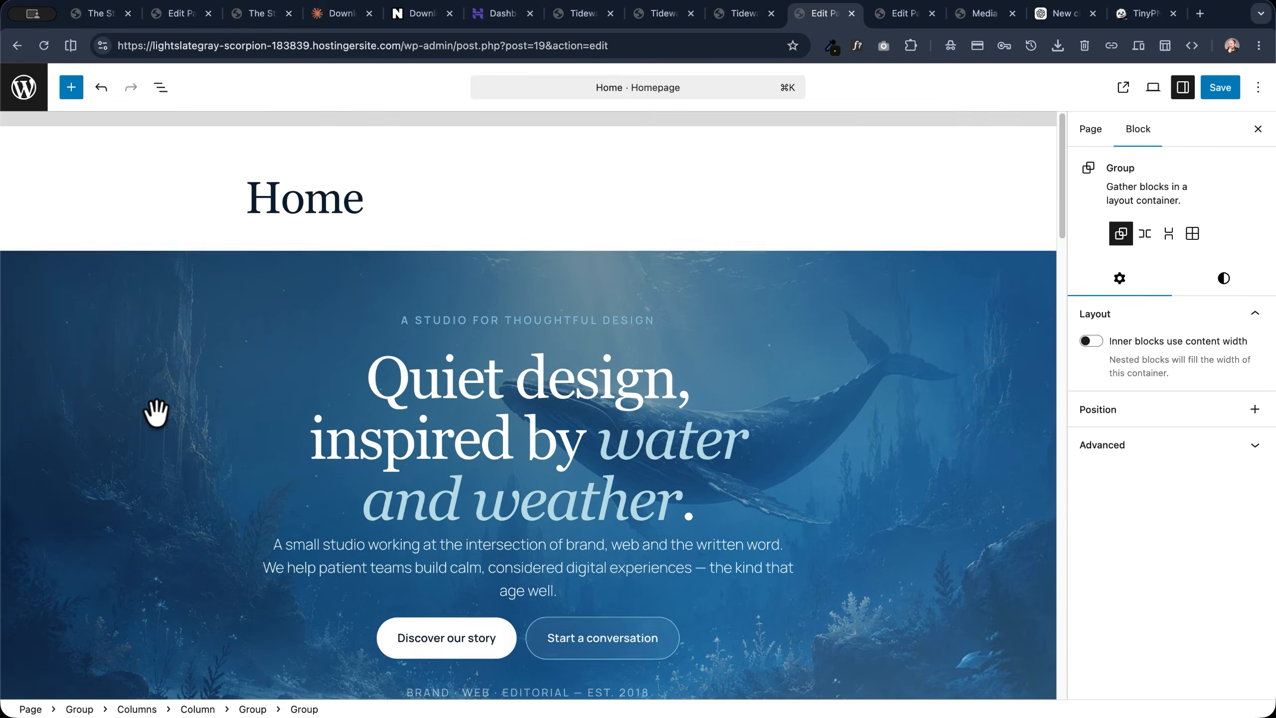
# Step: Set the three-card Columns block under "Three currents we follow" to wide width, save the page and view it on the front end
pyautogui.scroll(-10, 156, 413)
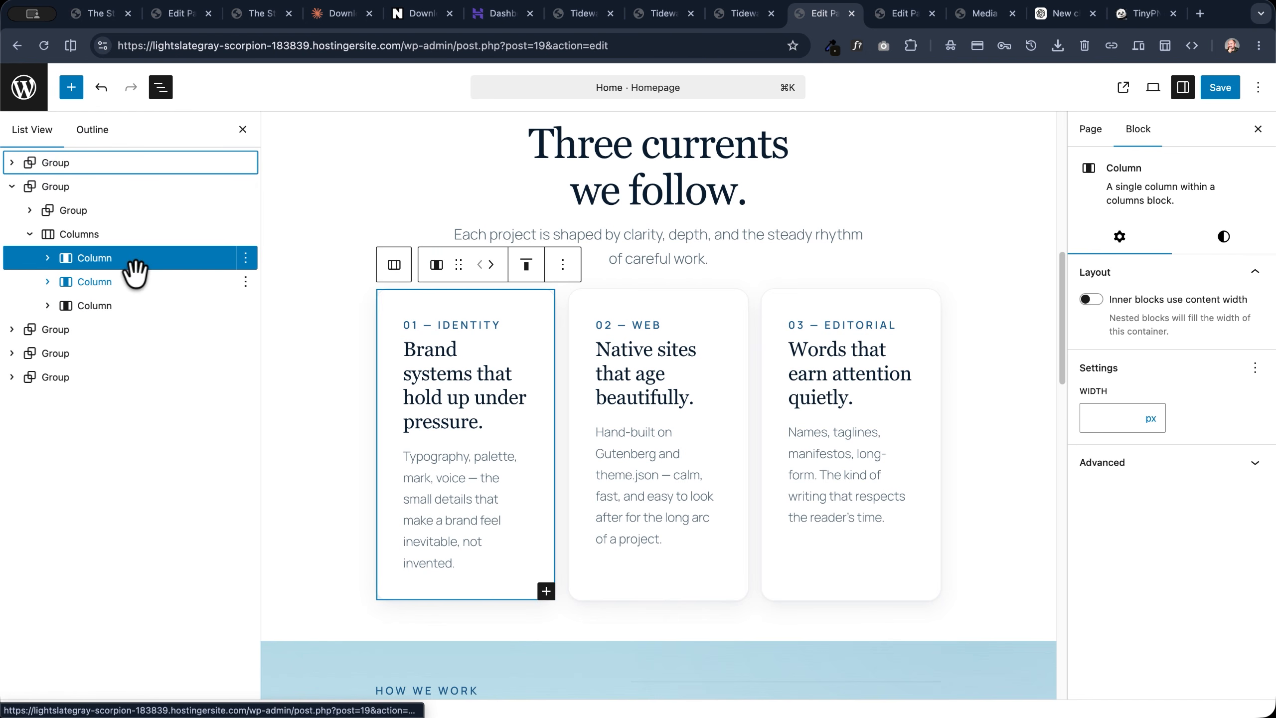
pyautogui.click(75, 232)
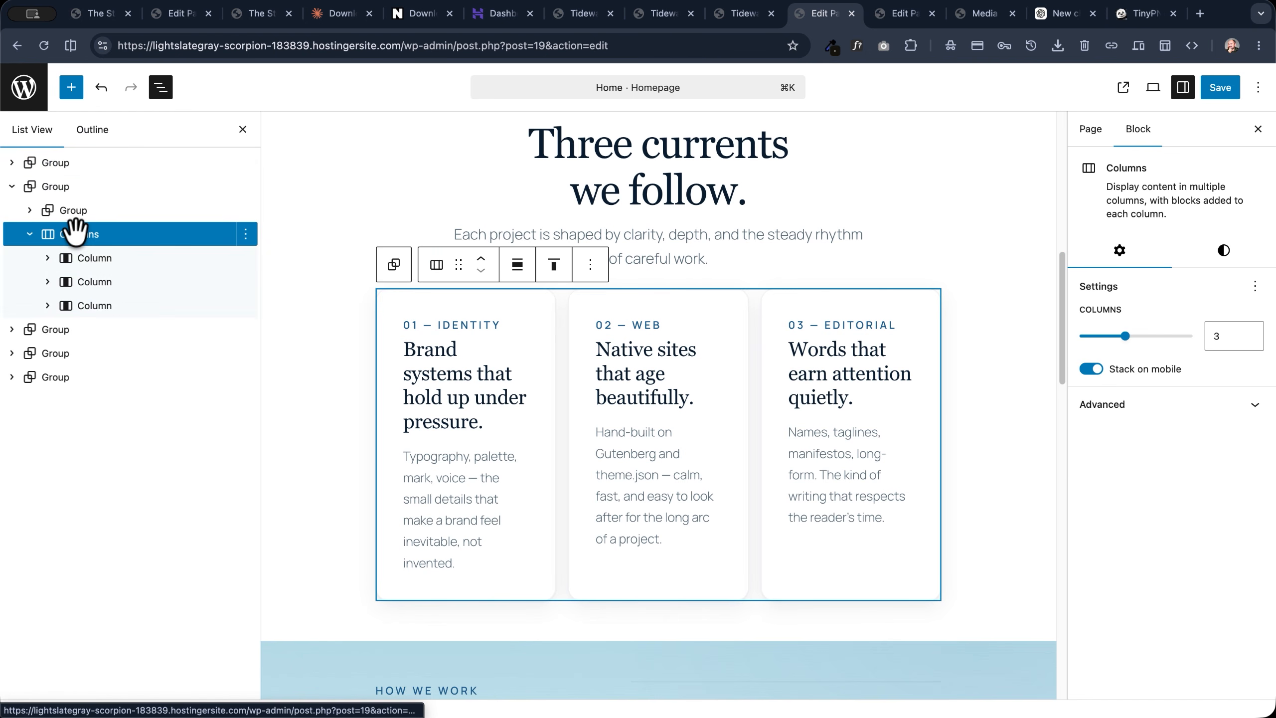
pyautogui.click(497, 263)
pyautogui.click(564, 361)
pyautogui.click(1219, 87)
pyautogui.click(1123, 87)
pyautogui.scroll(-5, 226, 252)
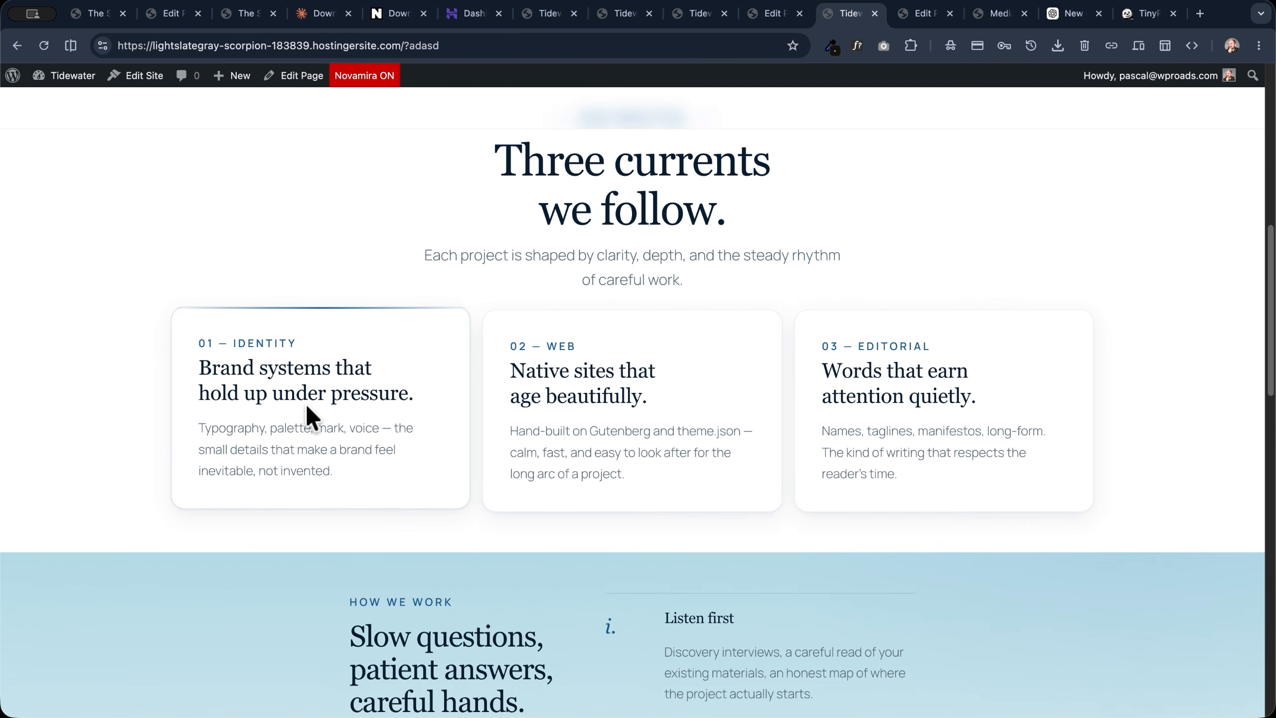
# Step: Make the gradient of the "Ready to find your tide?" group translucent over The Whale background image and view the published result
pyautogui.hotkey('ctrl', 'shift', 'Tab')
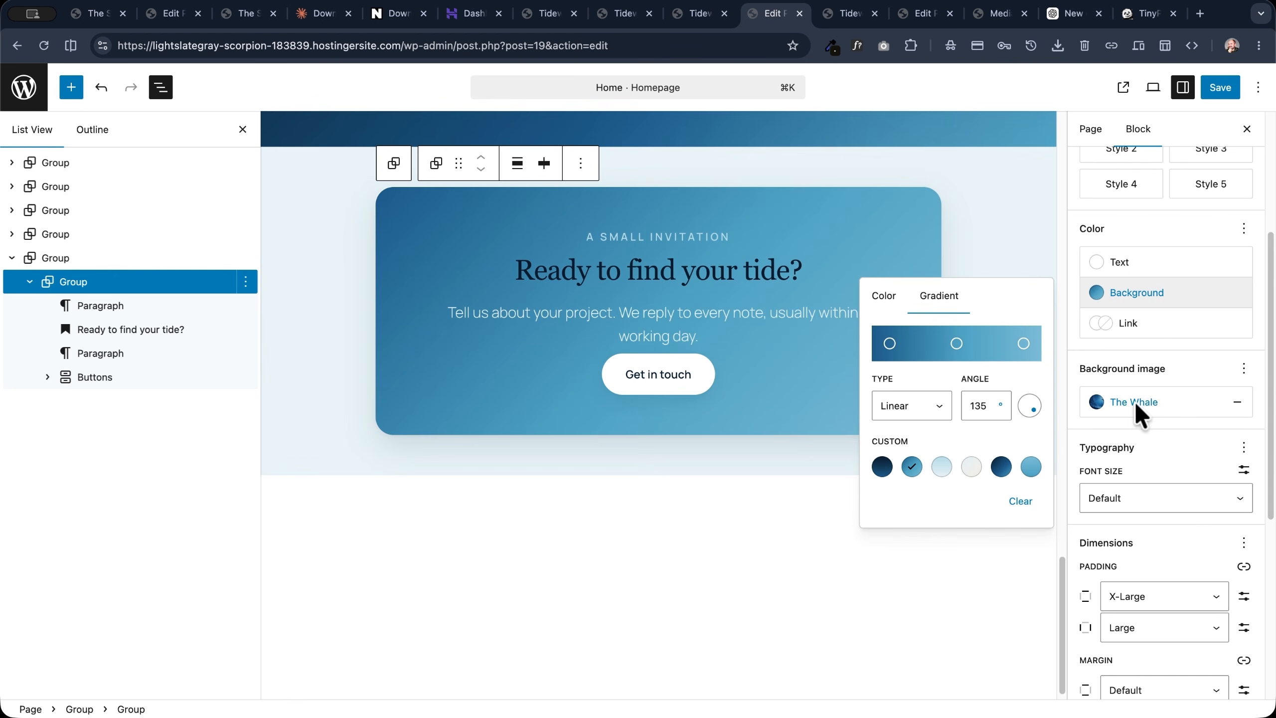
pyautogui.click(1024, 343)
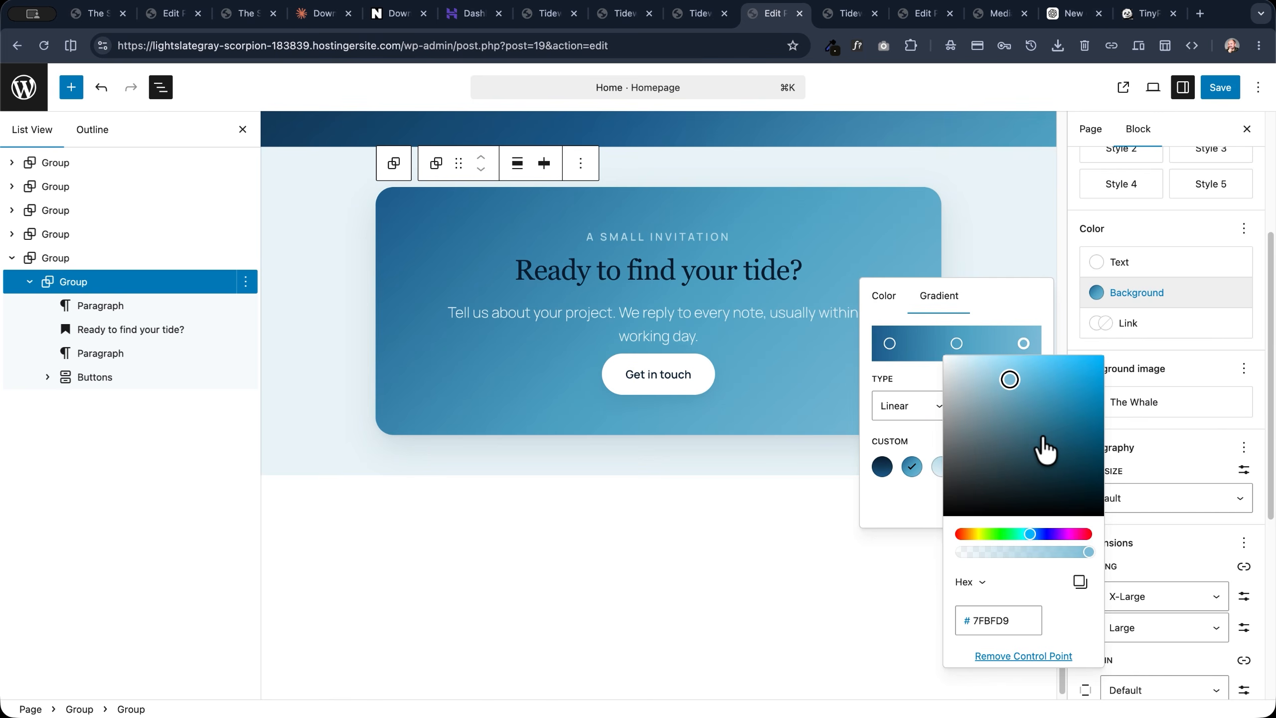
pyautogui.hotkey('ctrl', 'Tab')
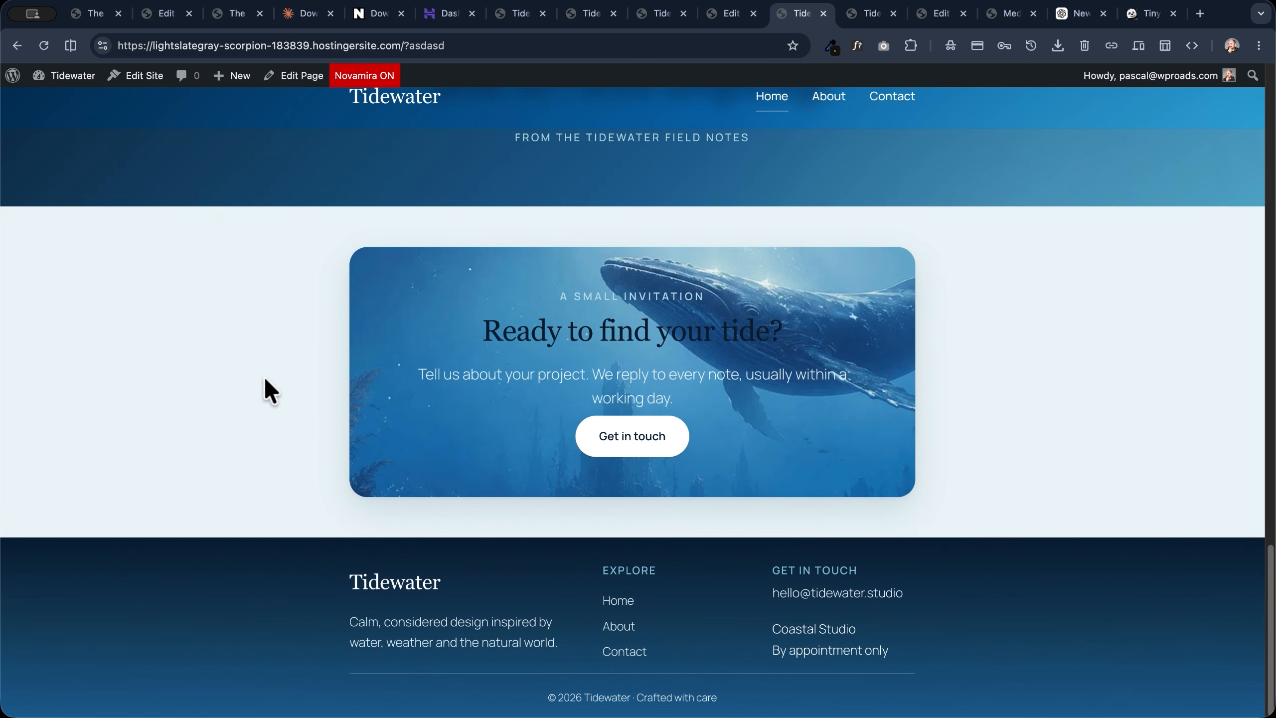
# Step: Examine the updated home page from the call-to-action card back up to the hero, including the header over scrolled sections
pyautogui.scroll(10, 264, 374)
pyautogui.scroll(-10, 560, 455)
pyautogui.scroll(3, 560, 455)
pyautogui.scroll(-3, 560, 455)
pyautogui.scroll(3, 560, 455)
pyautogui.scroll(-3, 561, 456)
pyautogui.scroll(20, 241, 386)
pyautogui.scroll(-1, 205, 375)
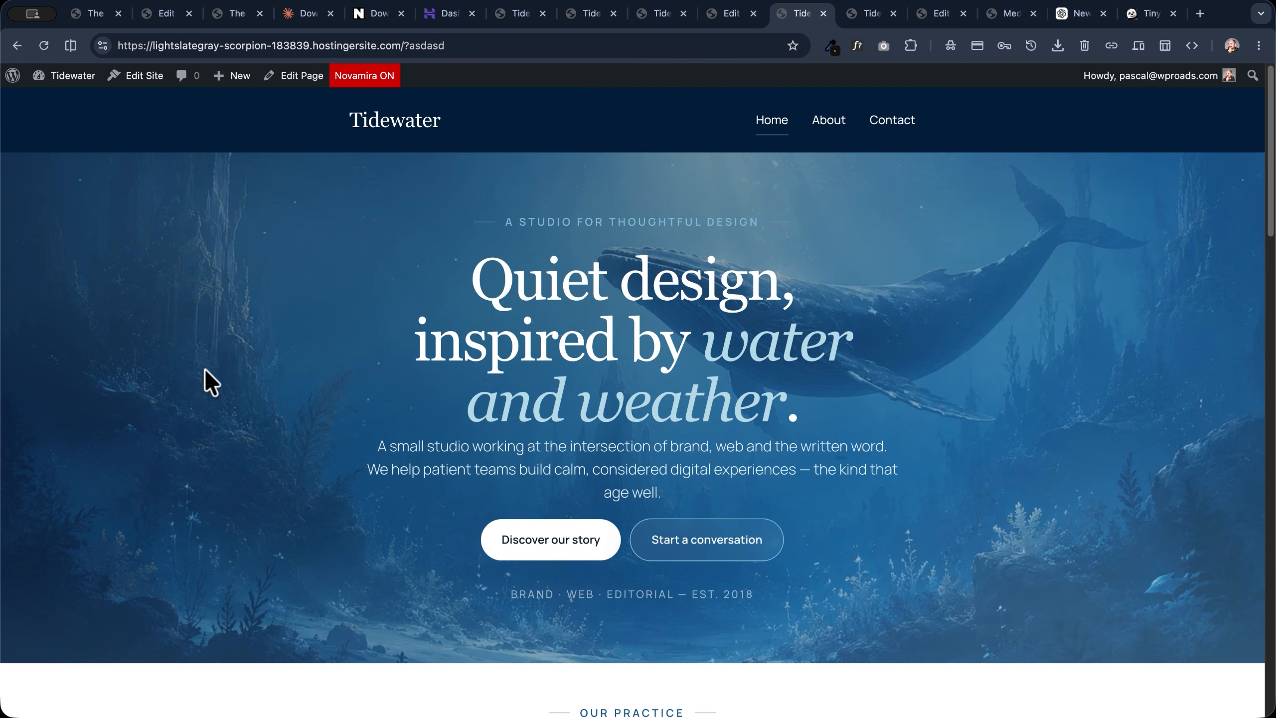
# Step: Review the Novamira and Claude download pages, and the Steampunk Atelier and Tidewater sites in the Incognito window
pyautogui.press('super+5')
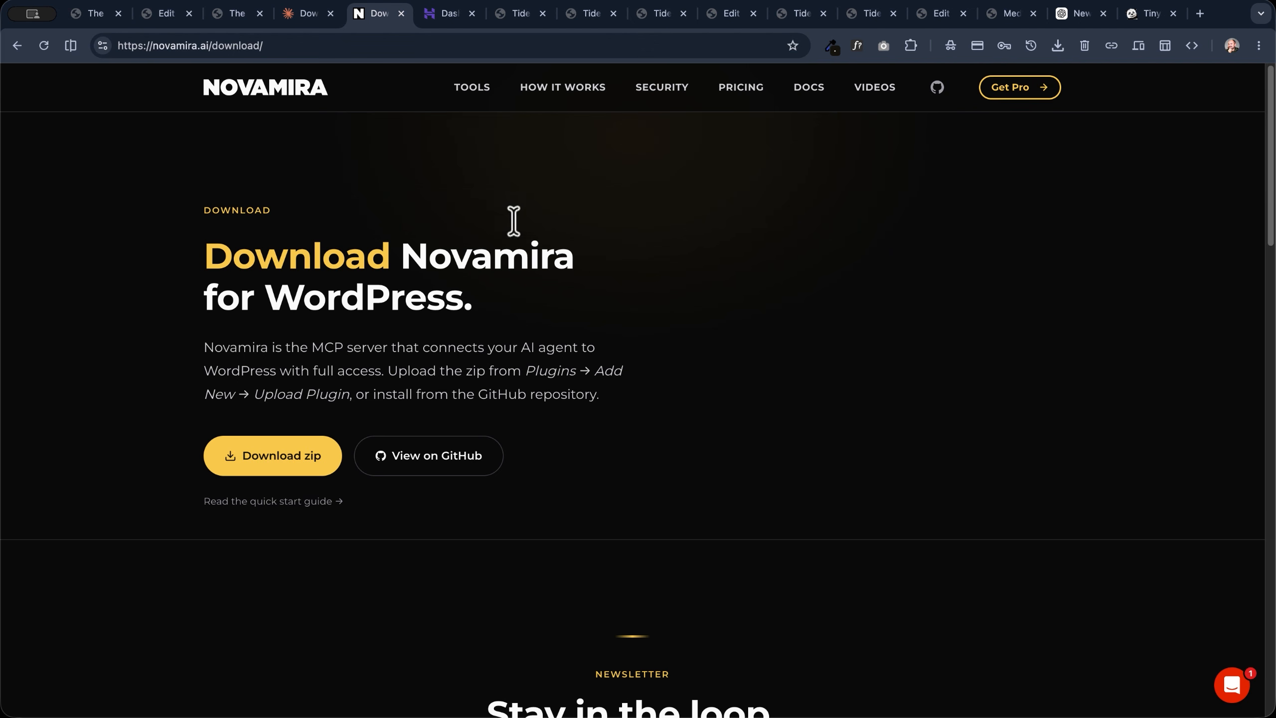
pyautogui.click(305, 15)
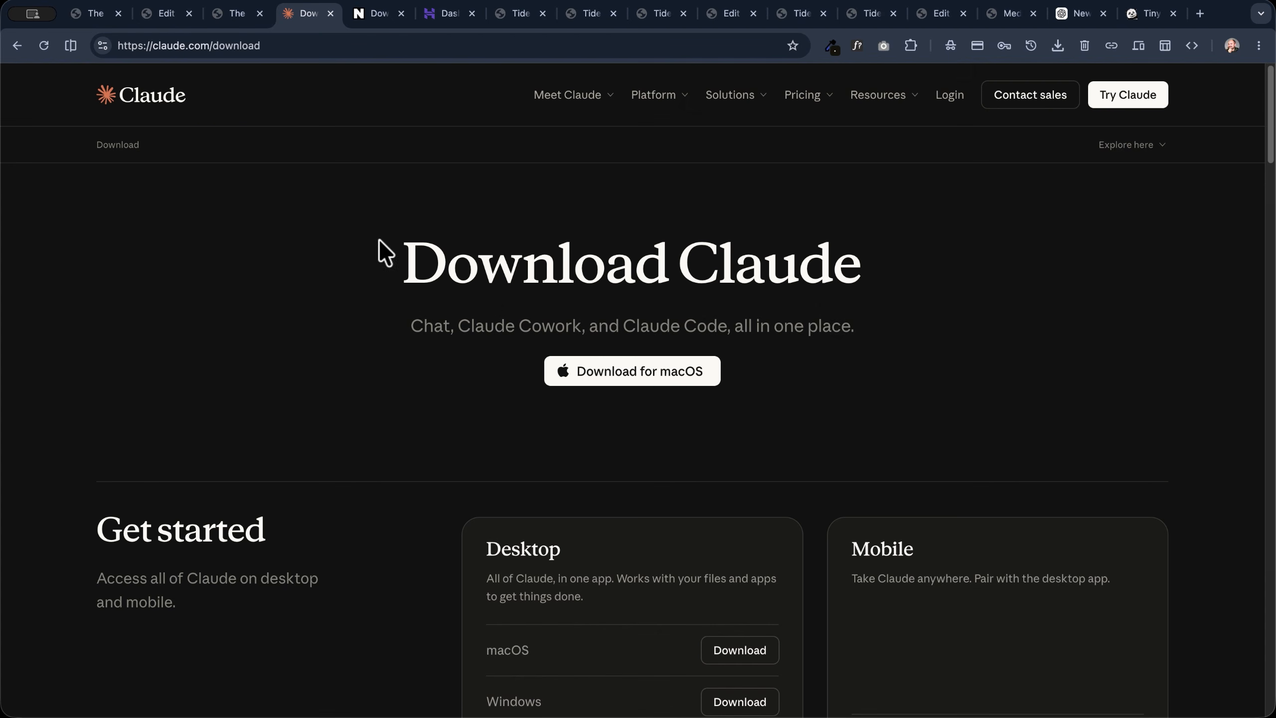
pyautogui.press('super+grave')
pyautogui.press('super+1')
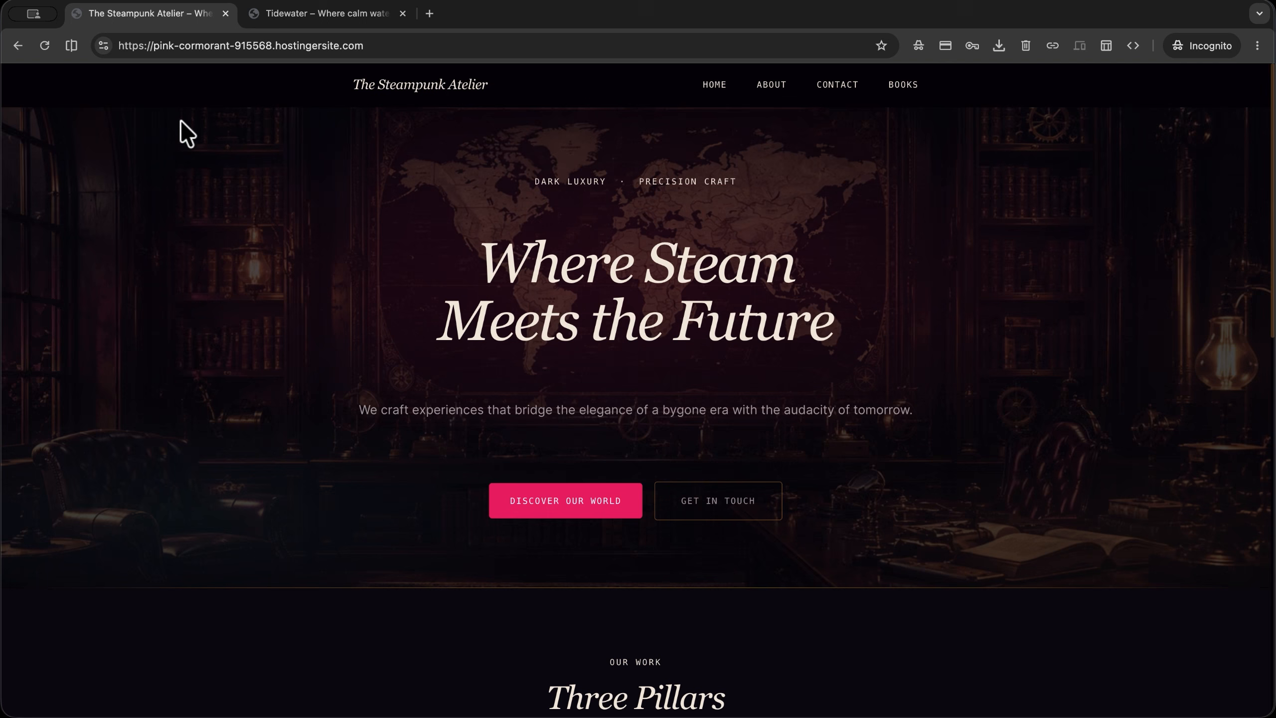
pyautogui.press('super+2')
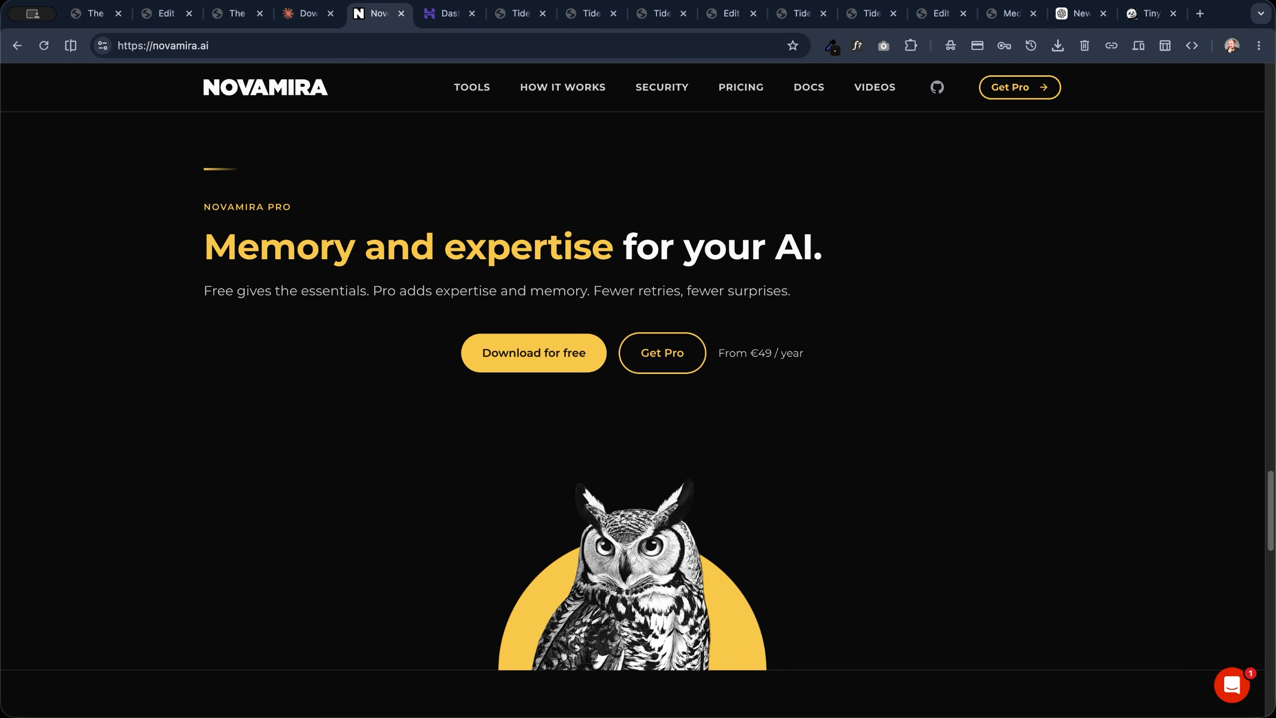
# Step: Switch to Claude and examine the Steampunk Atelier session, from the Books setup back to the free versus paid discussion
pyautogui.scroll(1, 390, 321)
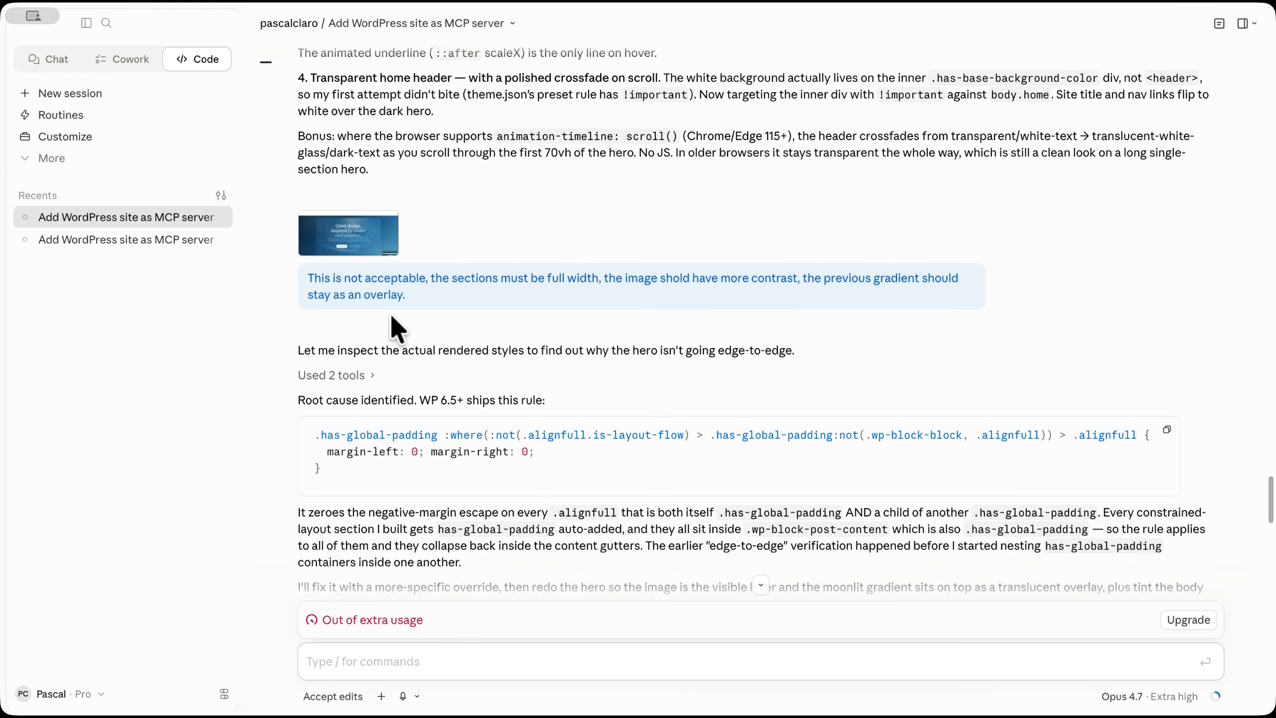
pyautogui.click(144, 241)
pyautogui.scroll(10, 472, 294)
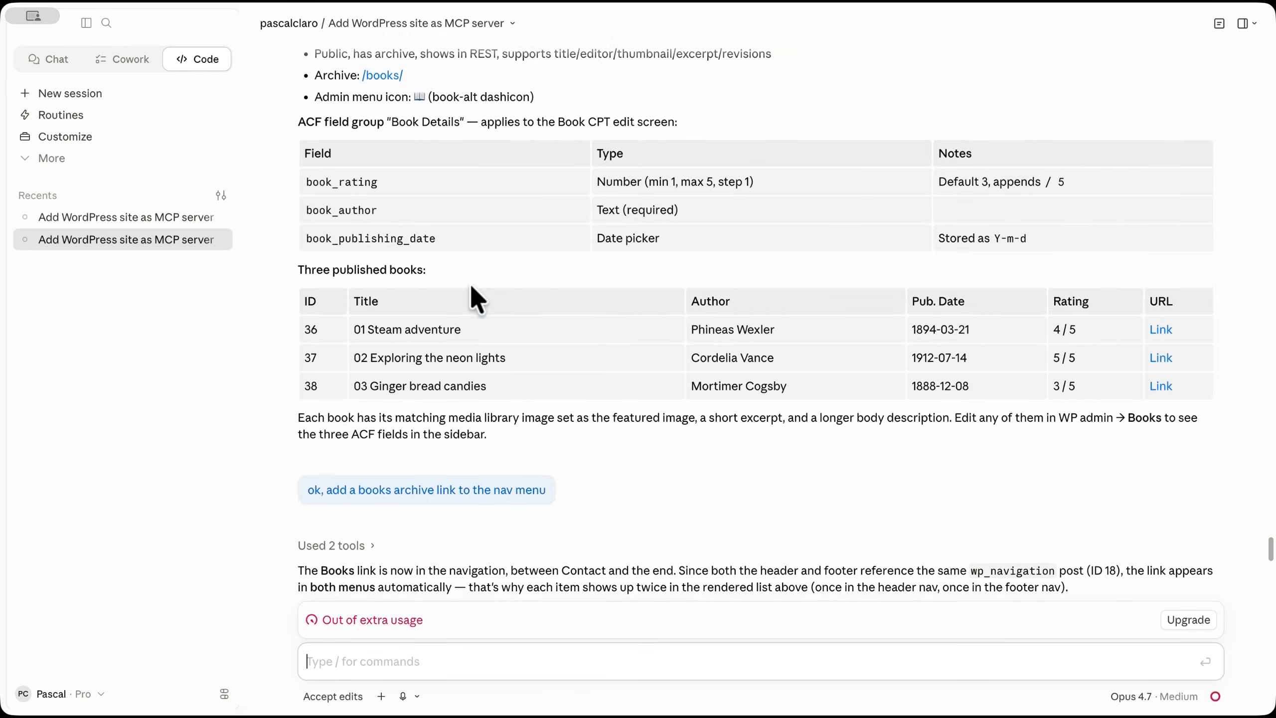
pyautogui.scroll(10, 472, 294)
pyautogui.scroll(12, 470, 286)
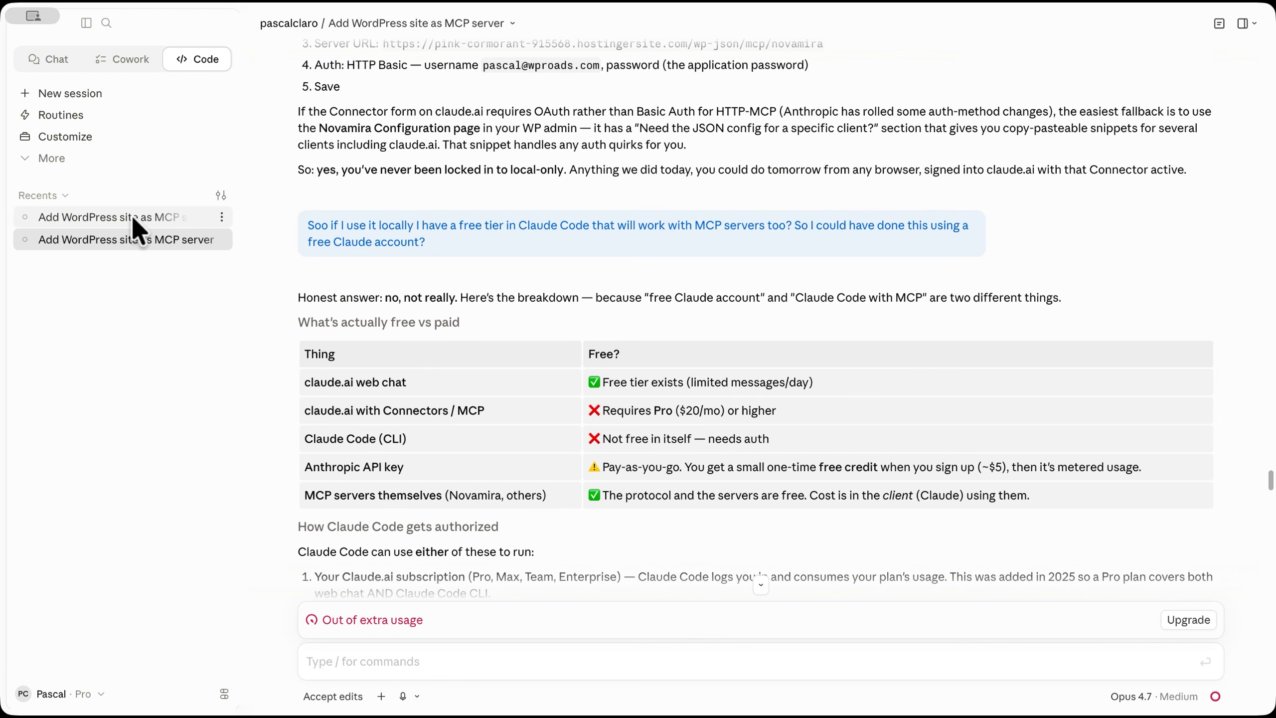
# Step: Open the Tidewater session and examine its hero and header refinement requests
pyautogui.click(149, 238)
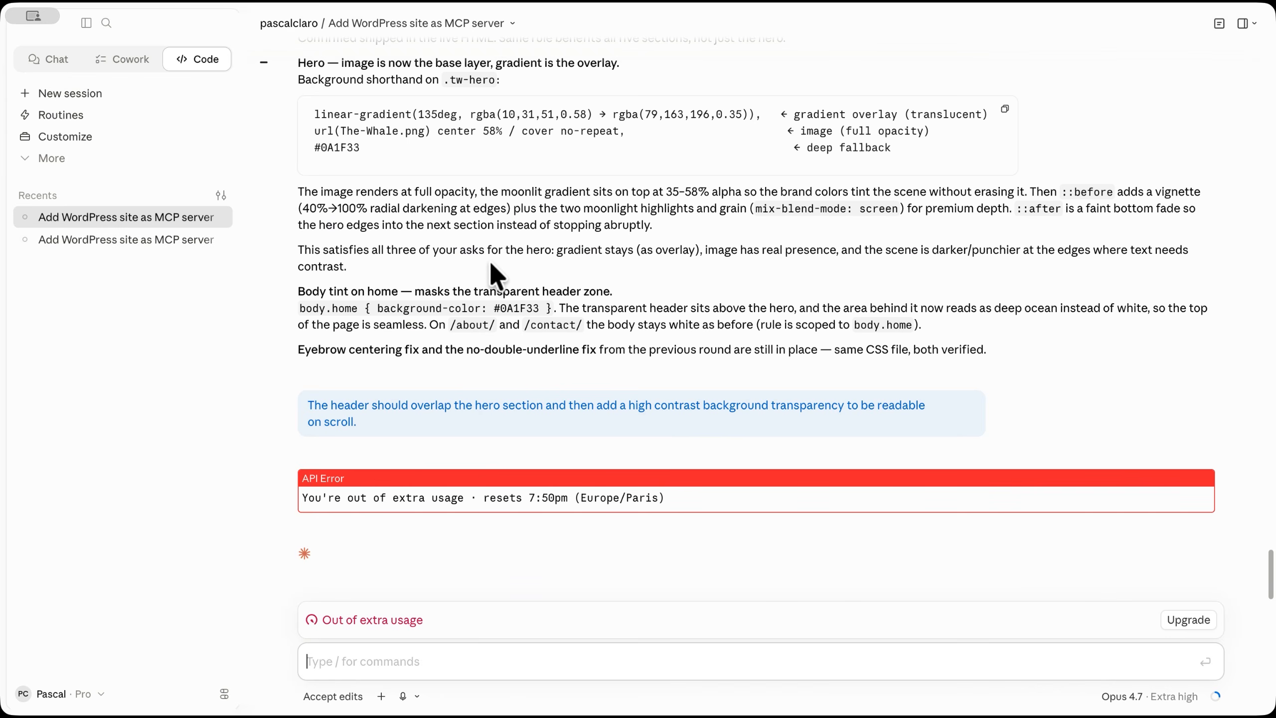
pyautogui.scroll(5, 490, 272)
pyautogui.scroll(5, 496, 263)
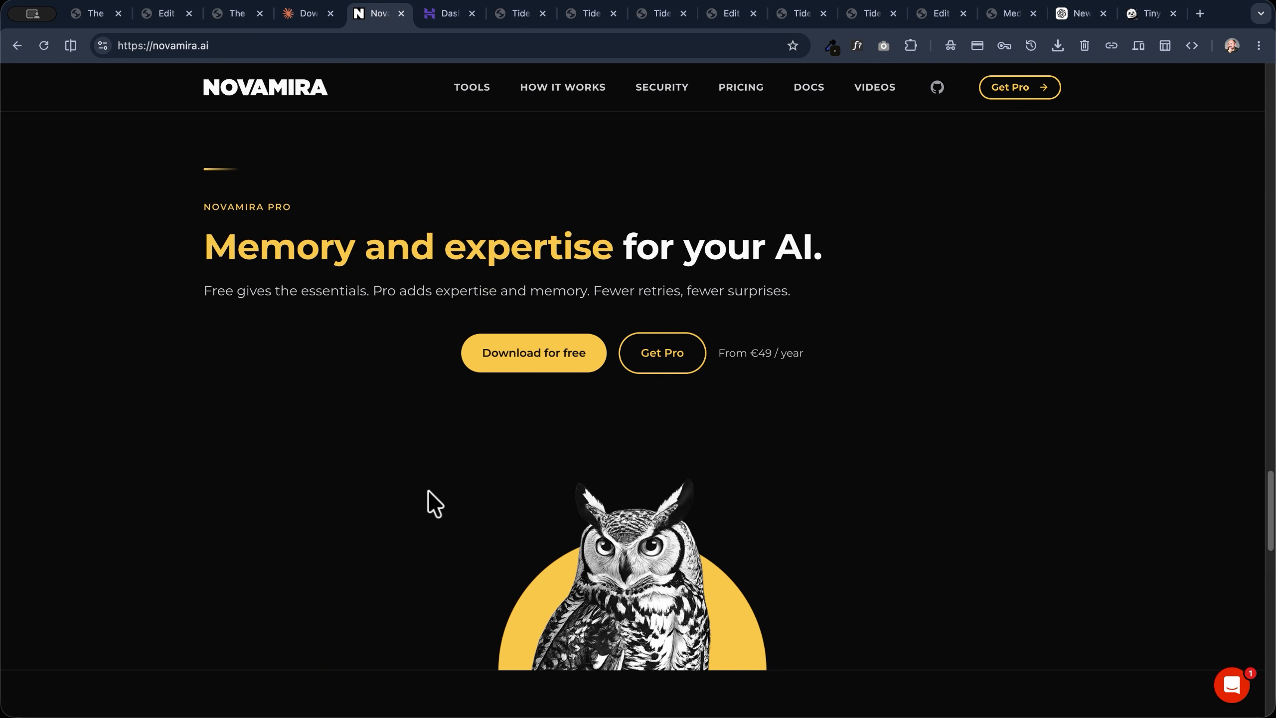
# Step: Switch to the browser and open the Novamira Pro page
pyautogui.click(658, 362)
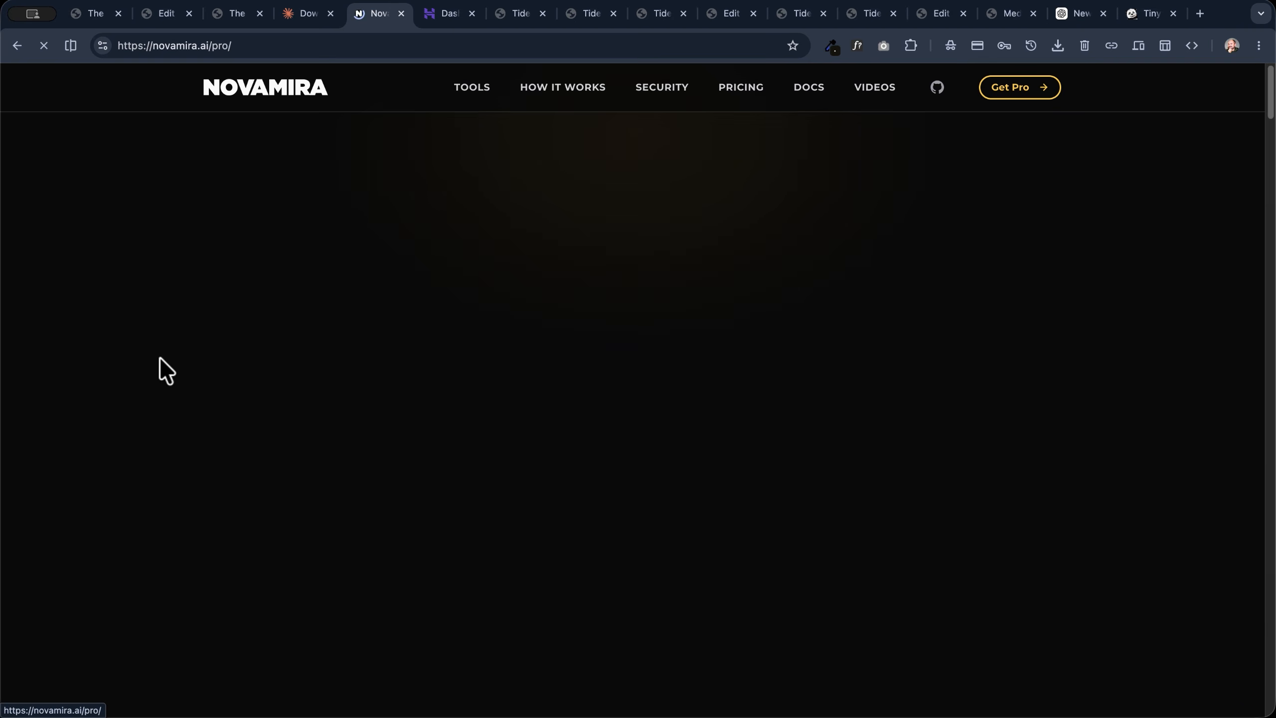